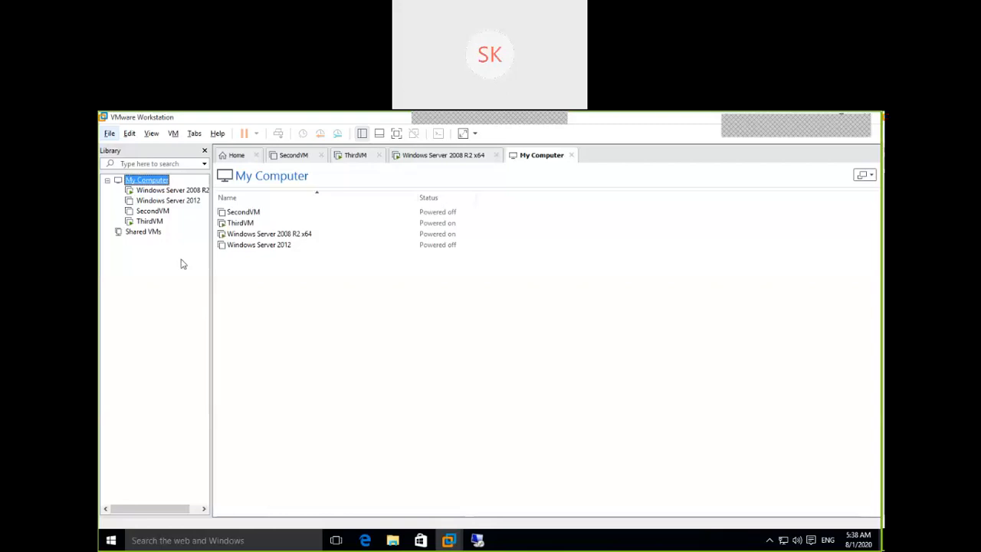
Step: Start creating a new virtual machine with the Custom (advanced) configuration and Workstation 15.x hardware compatibility
{"action": "right_click", "coordinate": [156, 183]}
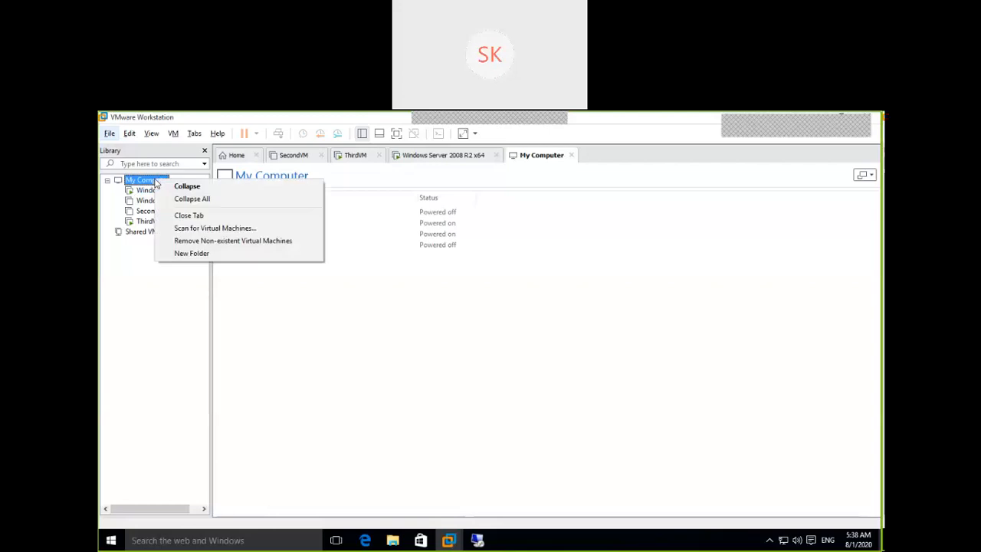
{"action": "left_click", "coordinate": [164, 311]}
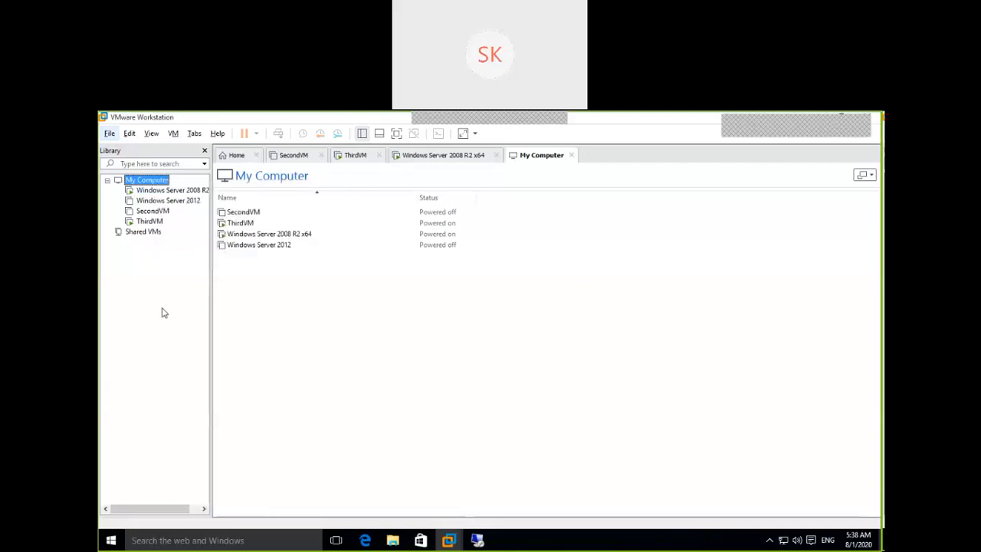
{"action": "left_click", "coordinate": [237, 156]}
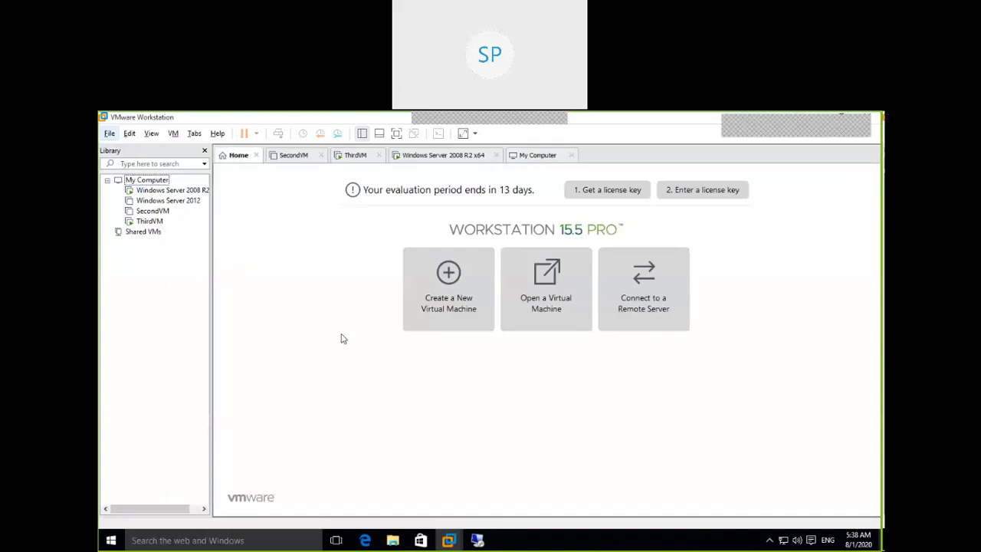
{"action": "left_click", "coordinate": [448, 277]}
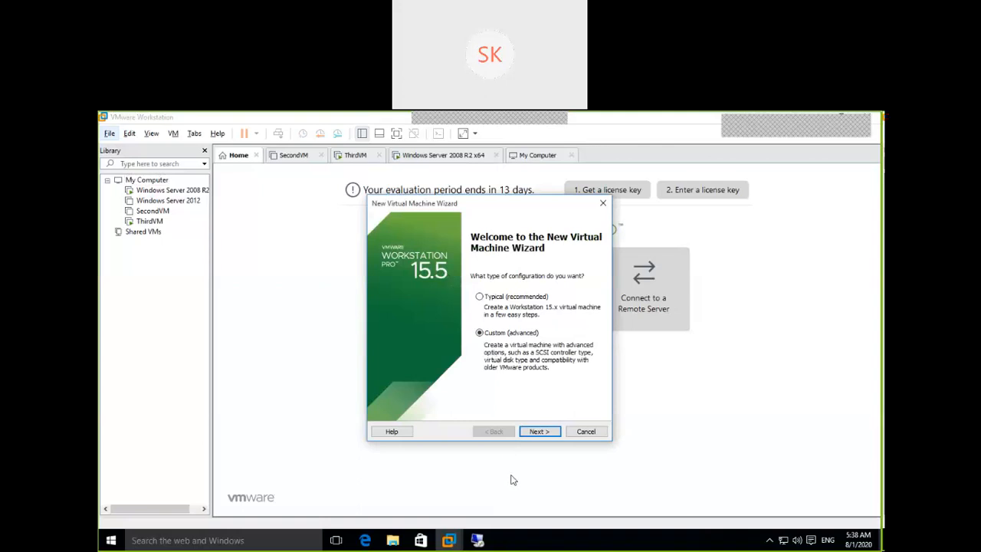
{"action": "left_click", "coordinate": [540, 433]}
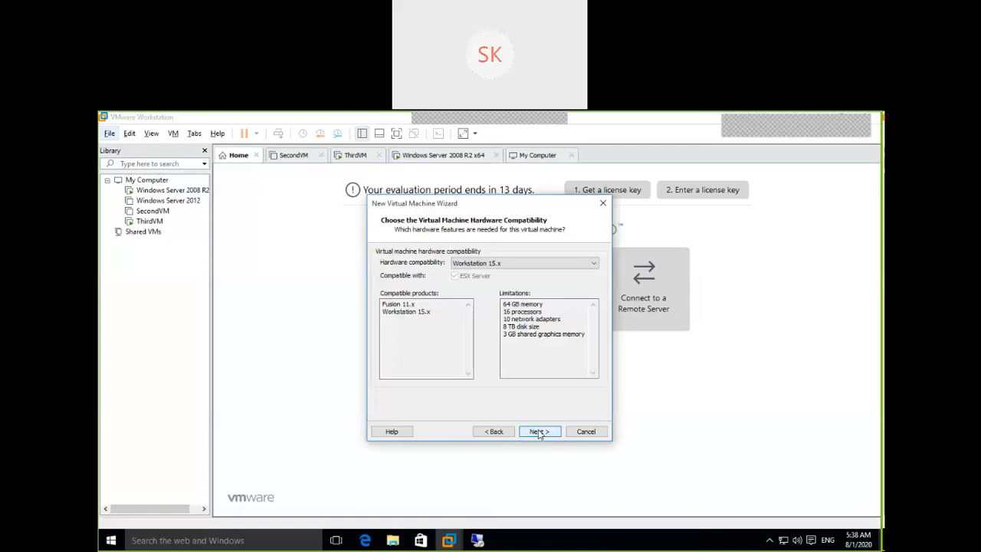
{"action": "left_click", "coordinate": [539, 433]}
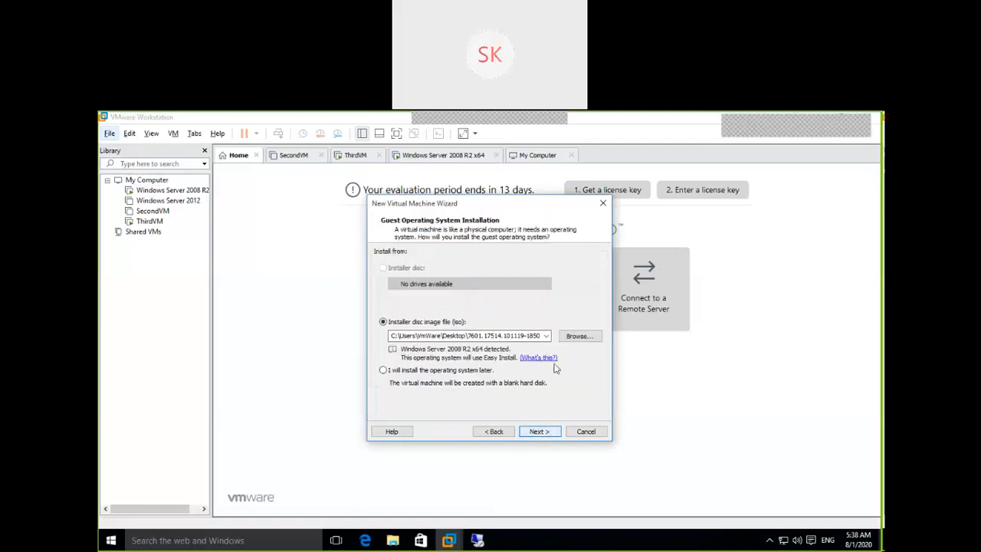
Step: Use the VMware-VMvisor-Installer-6.0.0.update02-3620759.x86_64 image from the Desktop as the installer disc image
{"action": "left_click", "coordinate": [581, 336]}
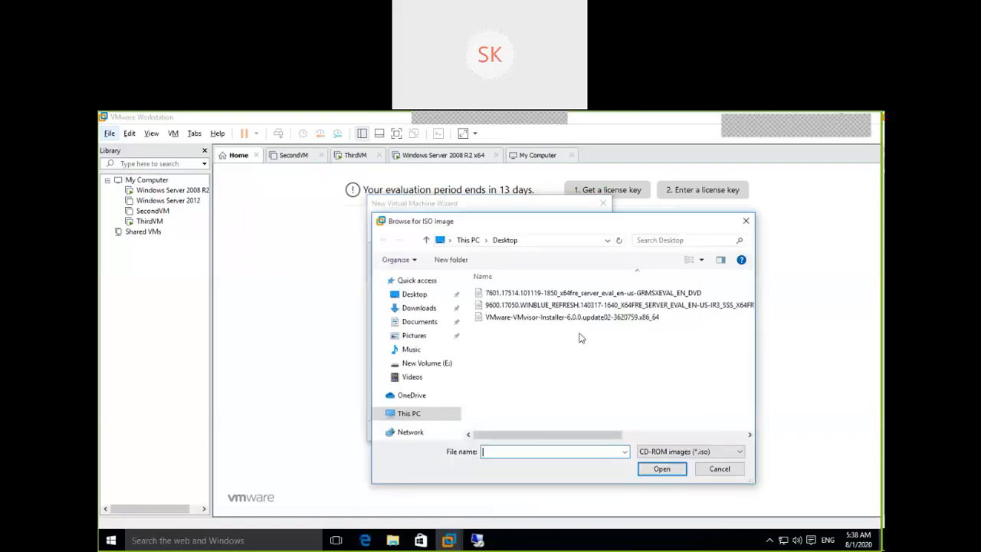
{"action": "left_click", "coordinate": [586, 318]}
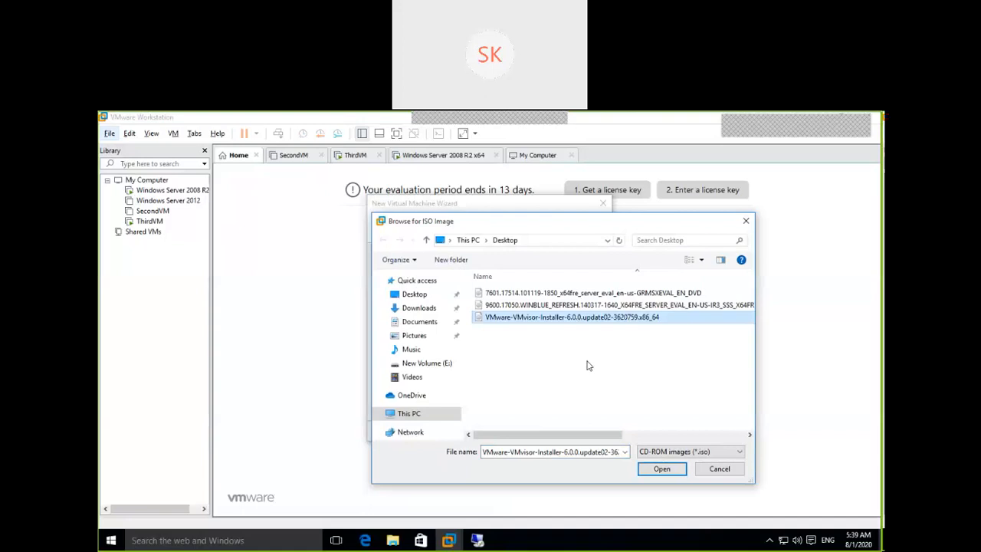
{"action": "left_click", "coordinate": [660, 469]}
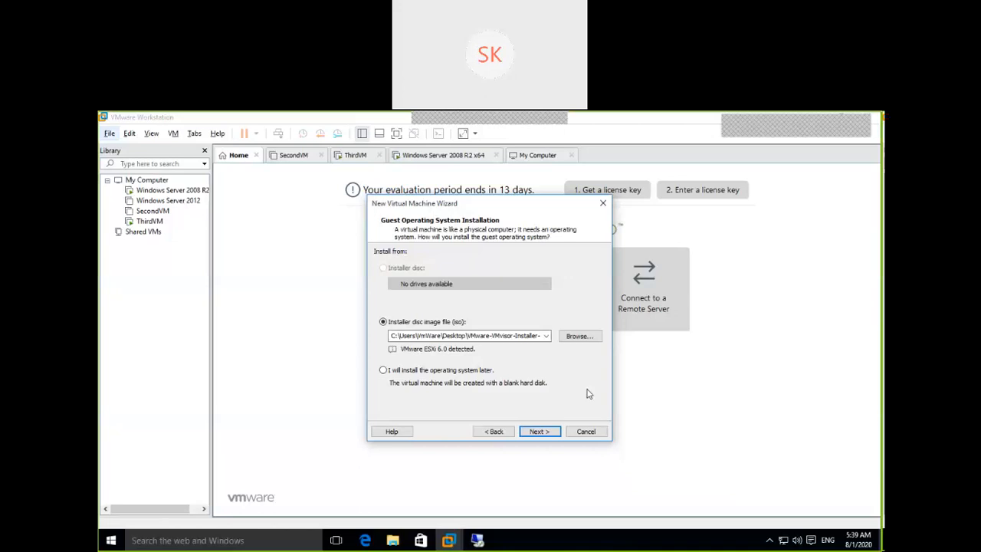
{"action": "left_click", "coordinate": [548, 433]}
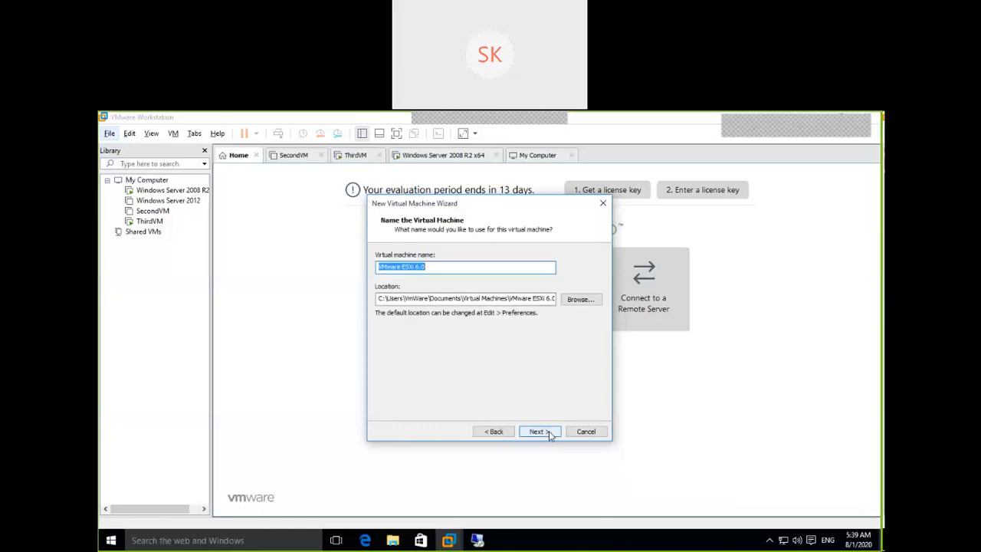
Step: Look at the host's drives in File Explorer, and accept the name VMware ESXi 6.0 and the default location for the virtual machine
{"action": "left_click", "coordinate": [509, 298]}
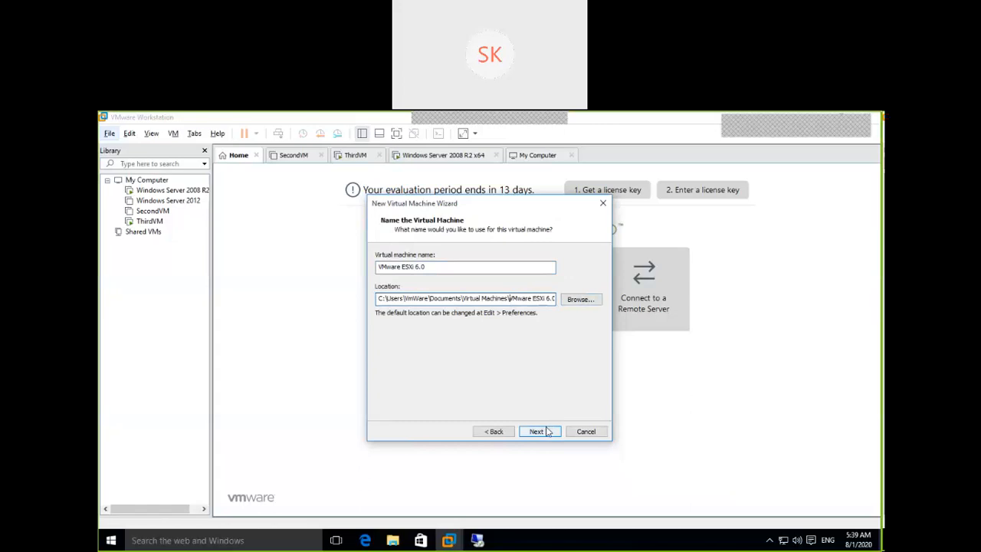
{"action": "left_click", "coordinate": [393, 540]}
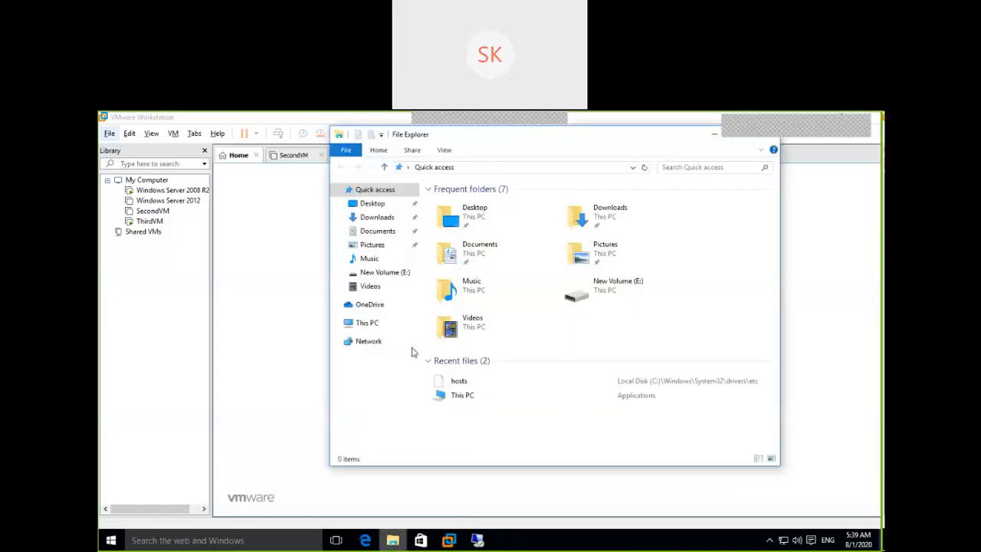
{"action": "left_click", "coordinate": [369, 324]}
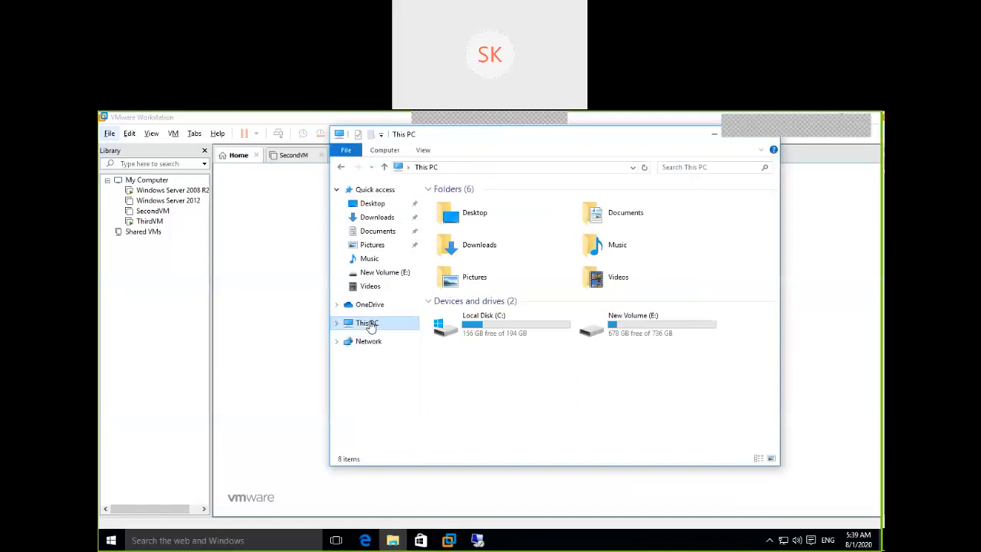
{"action": "left_click", "coordinate": [712, 138]}
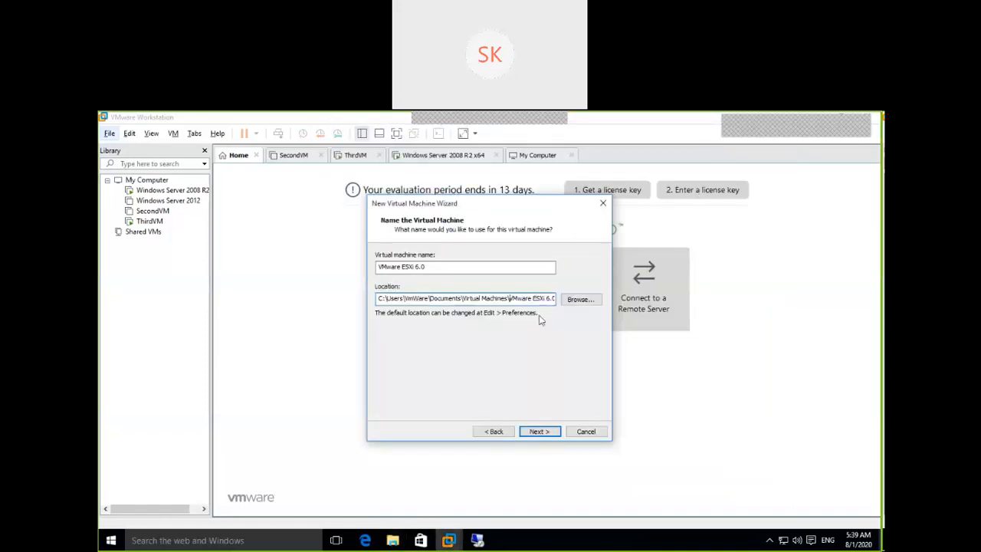
{"action": "left_click", "coordinate": [539, 433]}
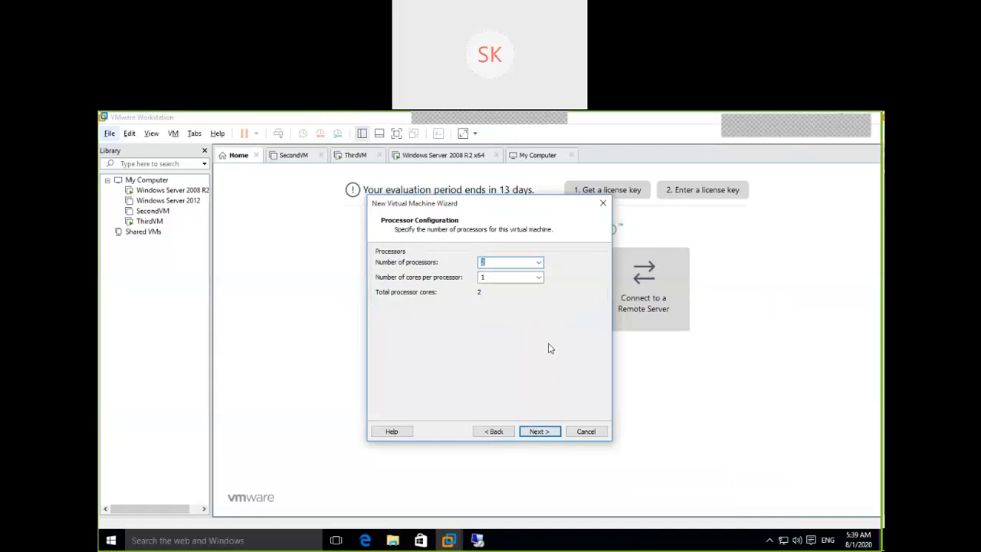
Step: Configure the virtual machine with 1 processor and 4 cores per processor
{"action": "left_click", "coordinate": [539, 263]}
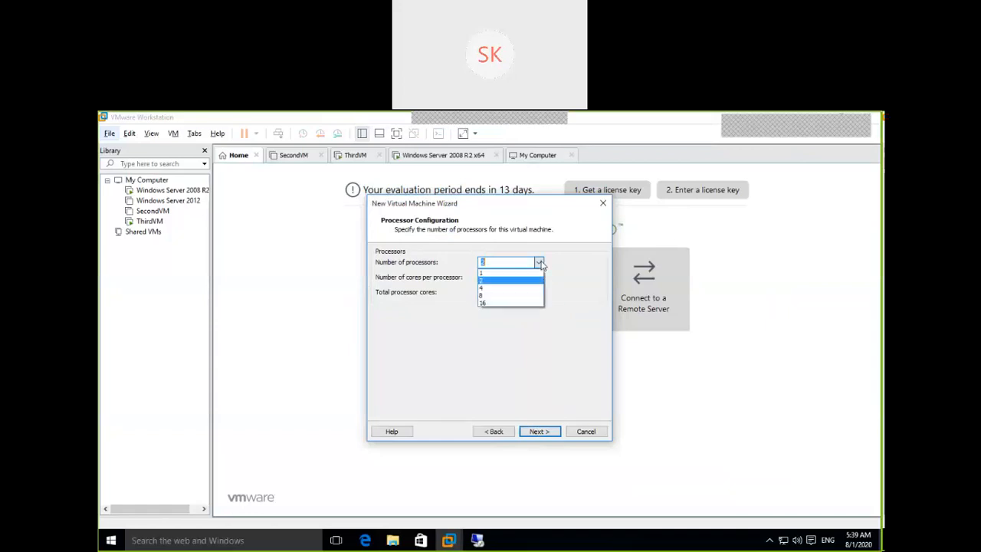
{"action": "left_click", "coordinate": [508, 290]}
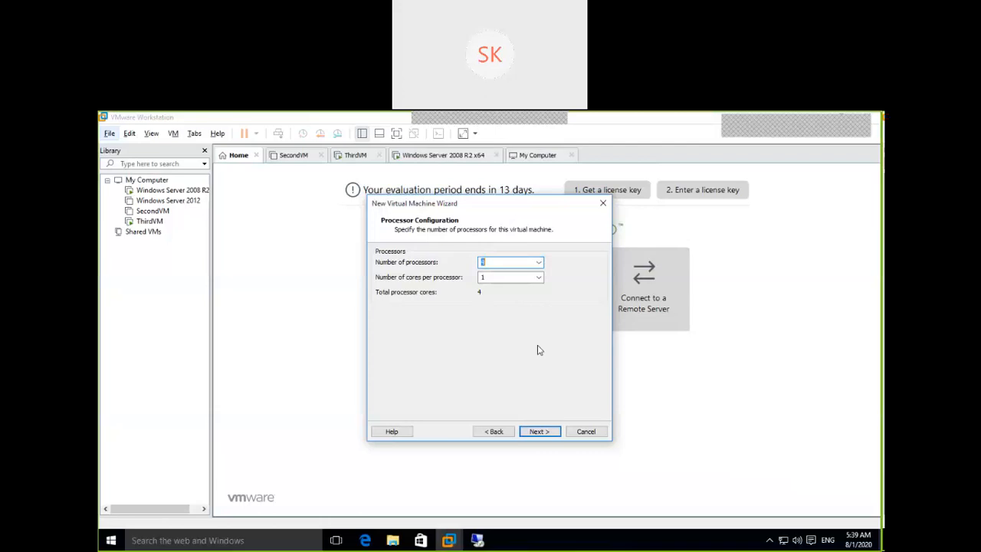
{"action": "left_click", "coordinate": [539, 263]}
{"action": "left_click", "coordinate": [517, 273]}
{"action": "left_click", "coordinate": [539, 278]}
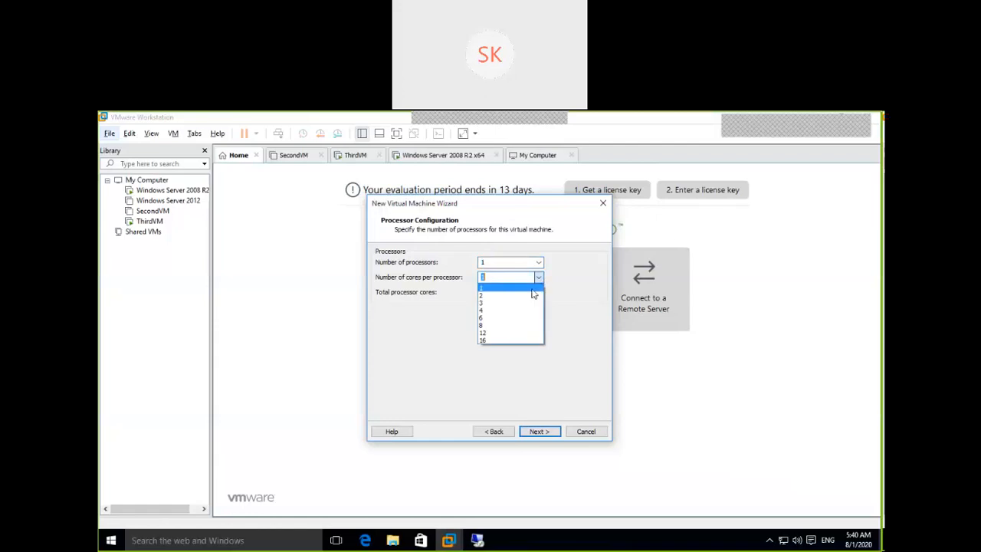
{"action": "left_click", "coordinate": [526, 312]}
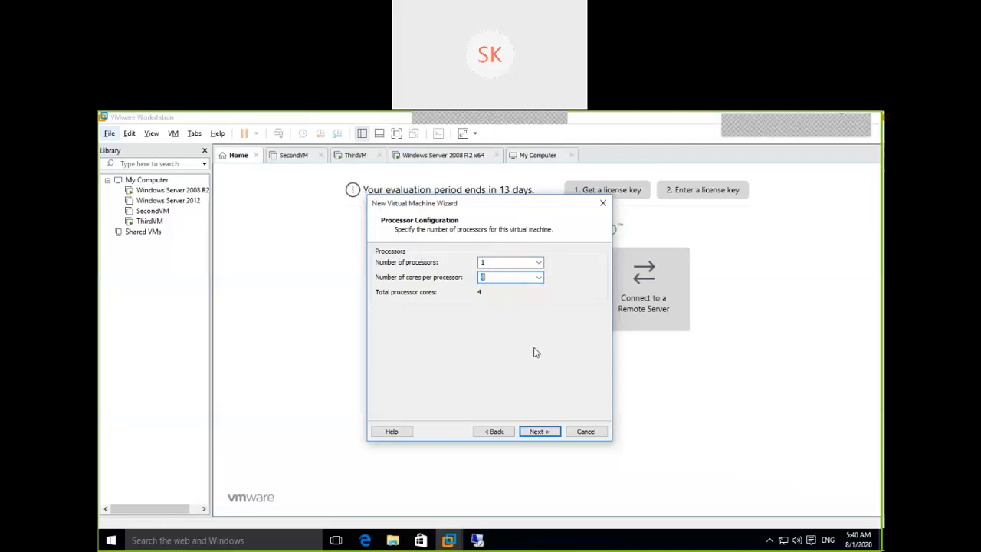
{"action": "left_click", "coordinate": [535, 433]}
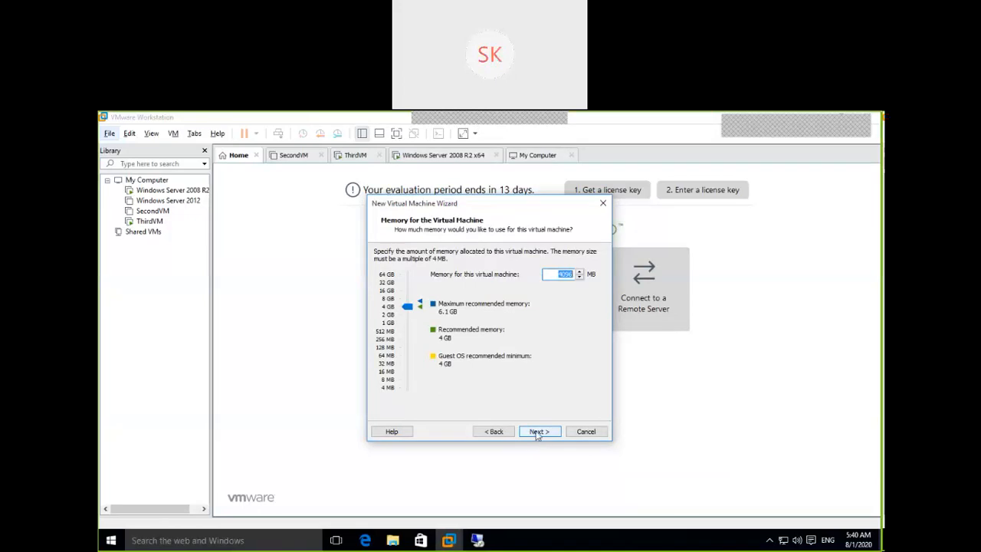
Step: Accept 4096 MB of memory, NAT networking, the LSI Logic controller and a new virtual disk of type SCSI
{"action": "left_click", "coordinate": [538, 432]}
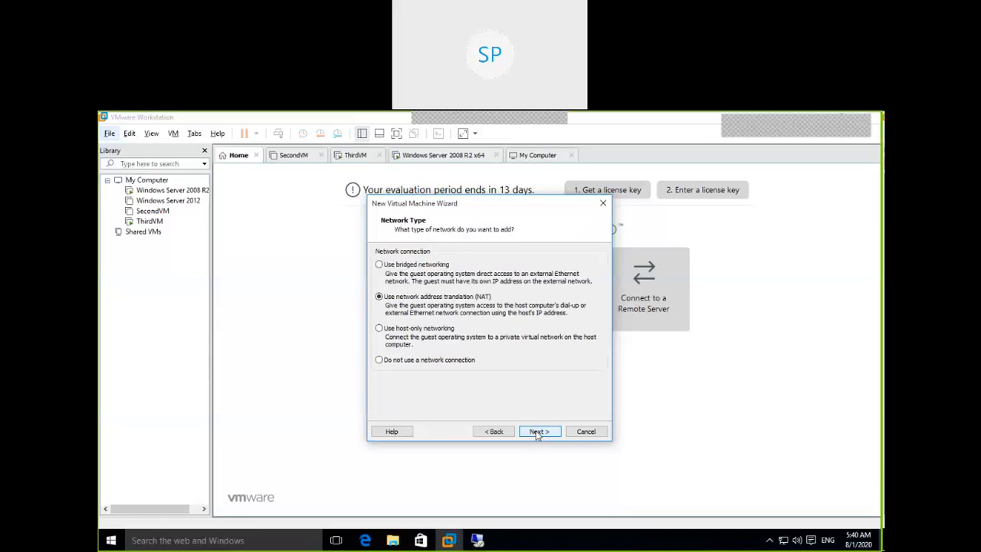
{"action": "left_click", "coordinate": [538, 433]}
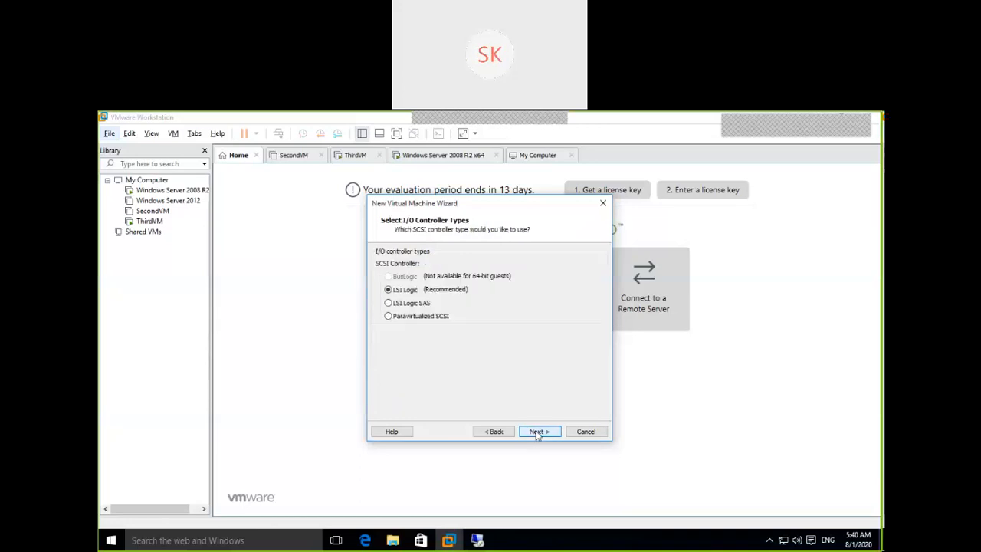
{"action": "left_click", "coordinate": [537, 433]}
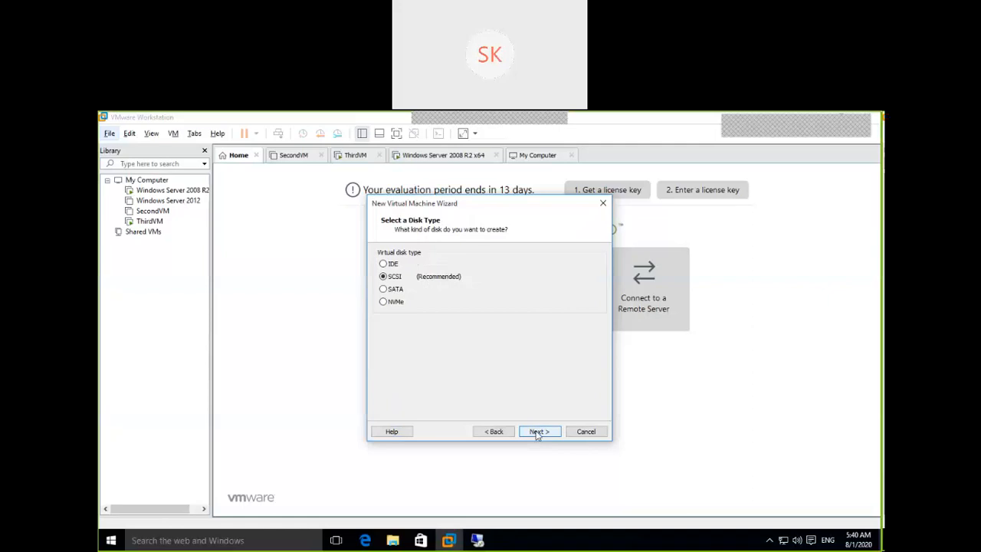
{"action": "left_click", "coordinate": [537, 432]}
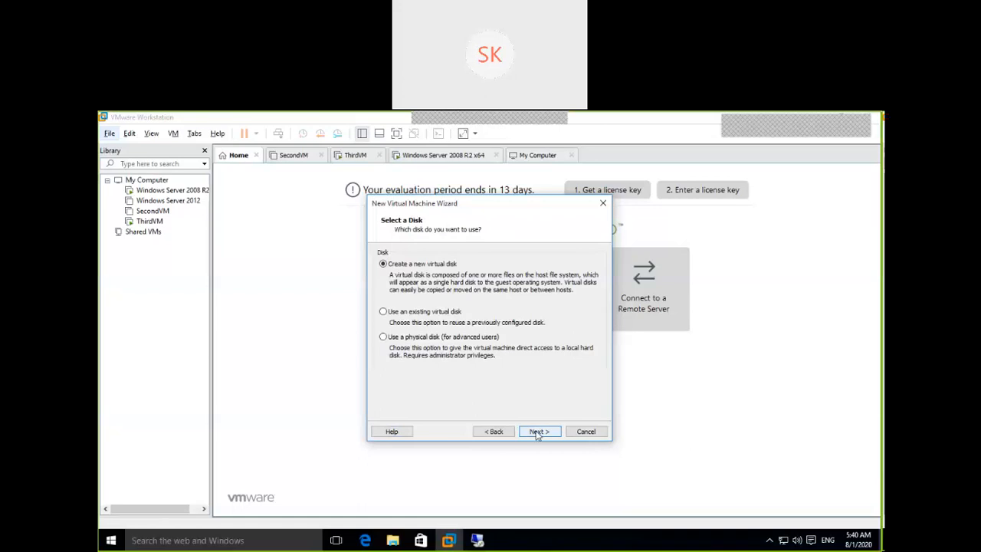
{"action": "left_click", "coordinate": [537, 432]}
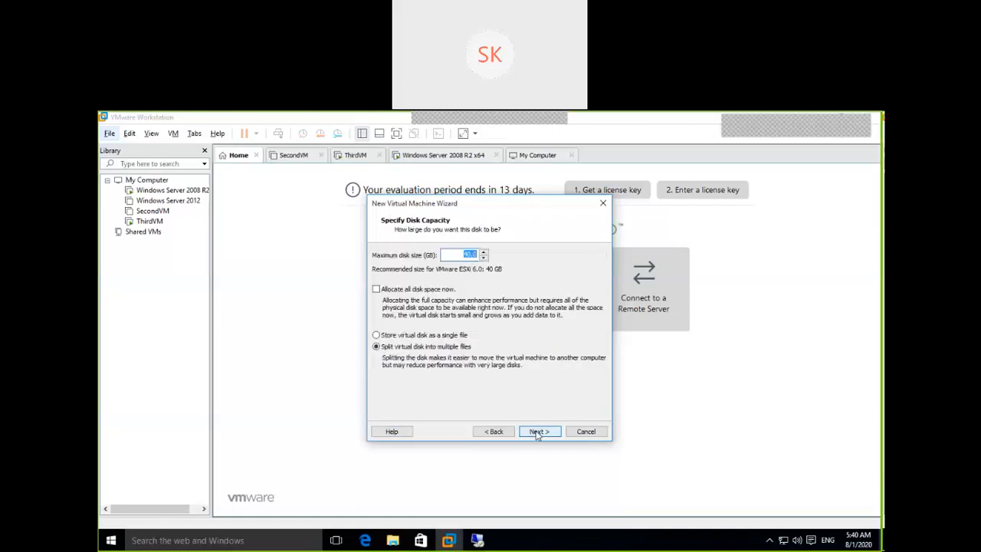
Step: Set the maximum disk size to 2 GB, split into multiple files, and keep VMware ESXi 6.0.vmdk as the disk file
{"action": "left_click_drag", "start_coordinate": [472, 256], "coordinate": [459, 256]}
{"action": "type", "text": "1"}
{"action": "left_click", "coordinate": [553, 433]}
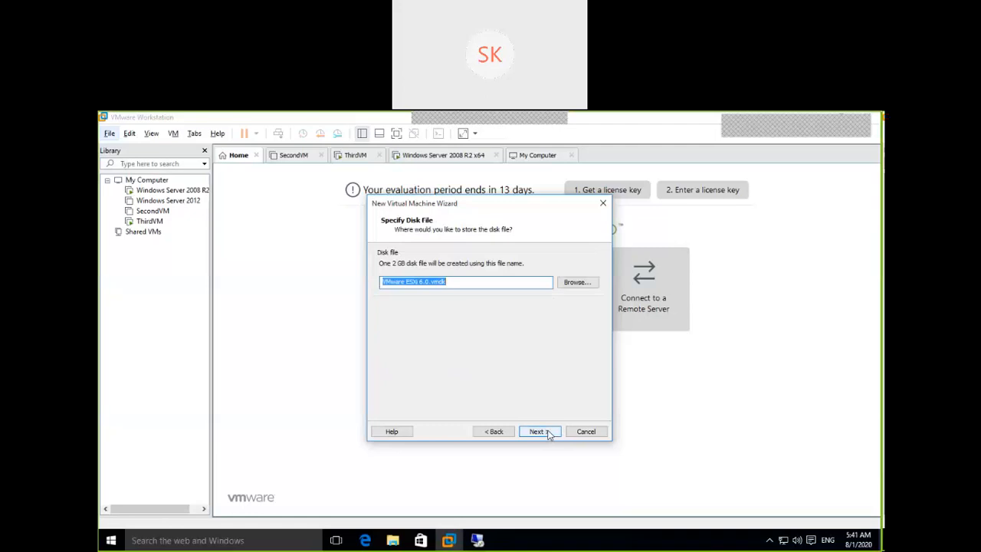
{"action": "left_click", "coordinate": [549, 433]}
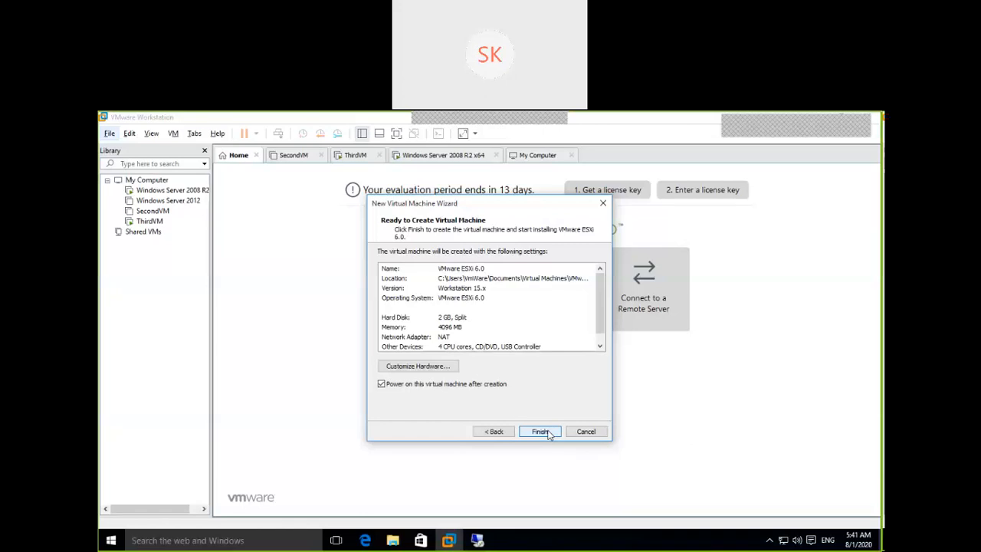
Step: Review the hardware settings, create the virtual machine with power-on after creation, and dismiss the installation hint
{"action": "left_click", "coordinate": [447, 368]}
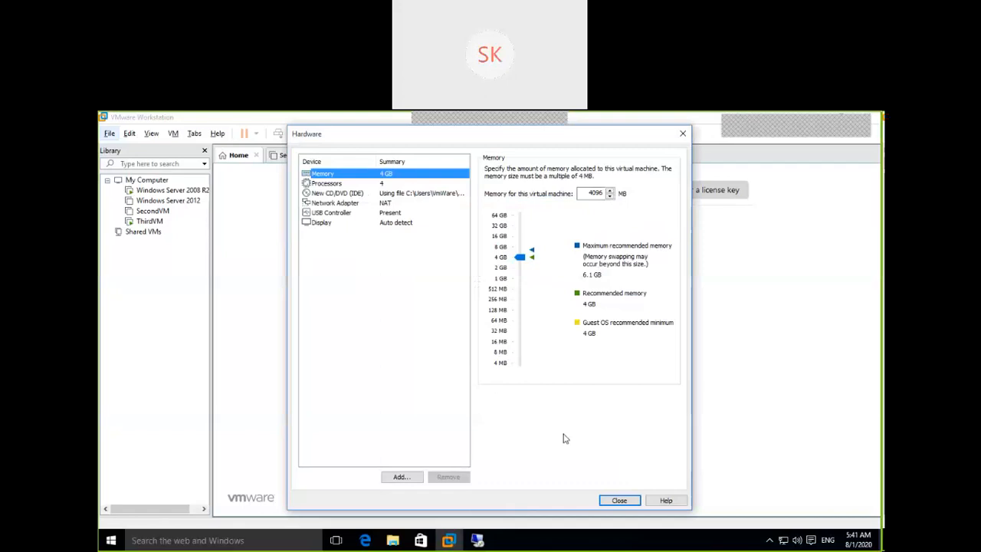
{"action": "left_click", "coordinate": [620, 500]}
{"action": "left_click", "coordinate": [544, 435]}
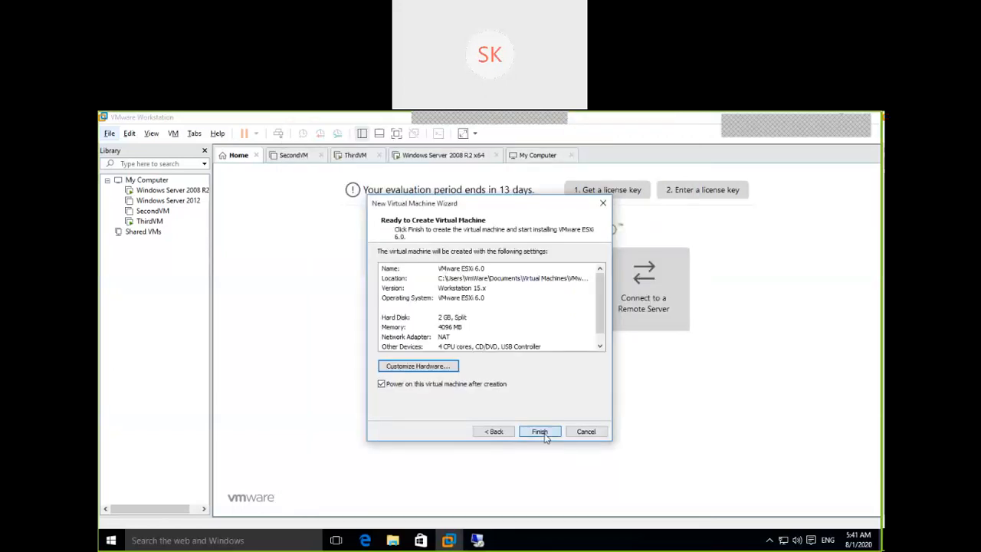
{"action": "left_click", "coordinate": [545, 433]}
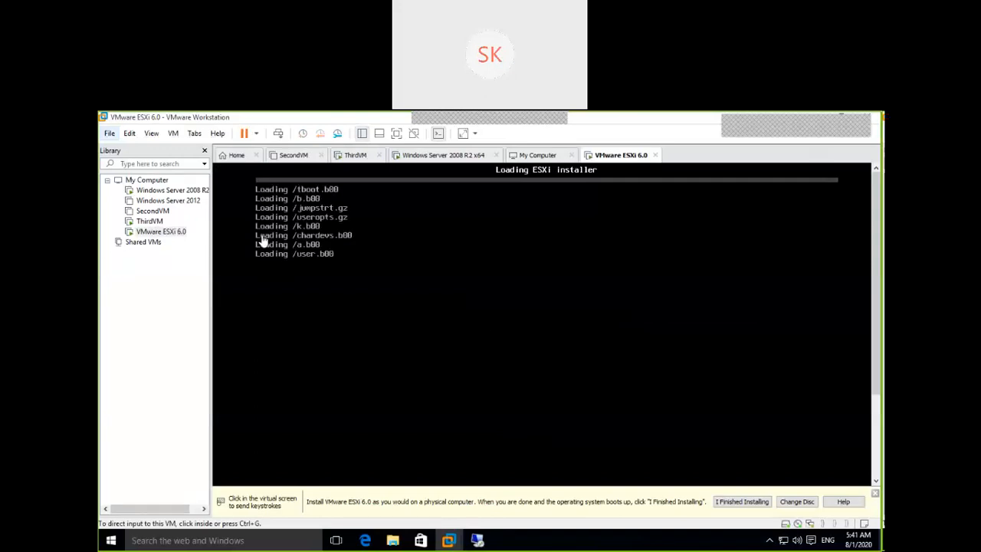
{"action": "left_click", "coordinate": [875, 494]}
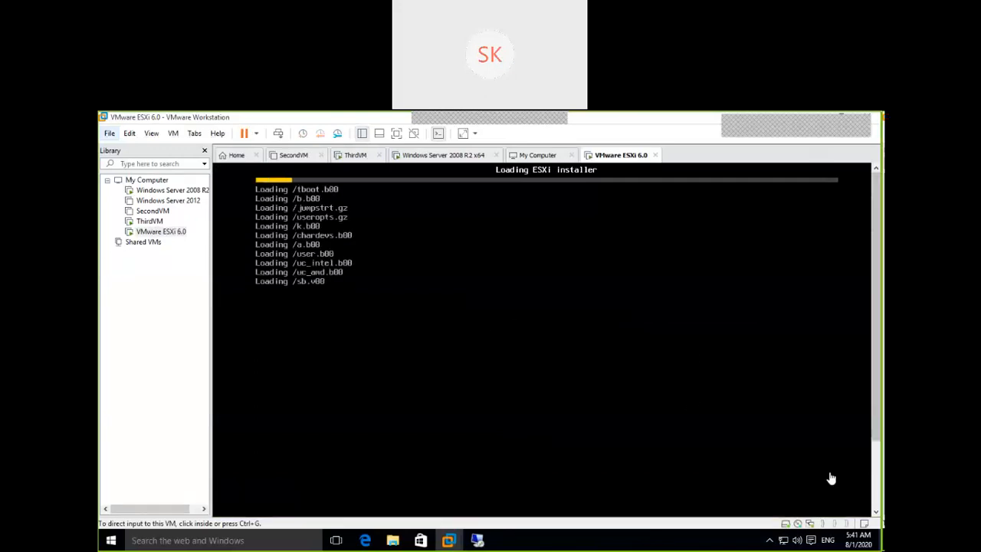
Step: Shut down the guest operating system of the VMware ESXi 6.0 virtual machine and dismiss the removable devices hint
{"action": "right_click", "coordinate": [175, 237]}
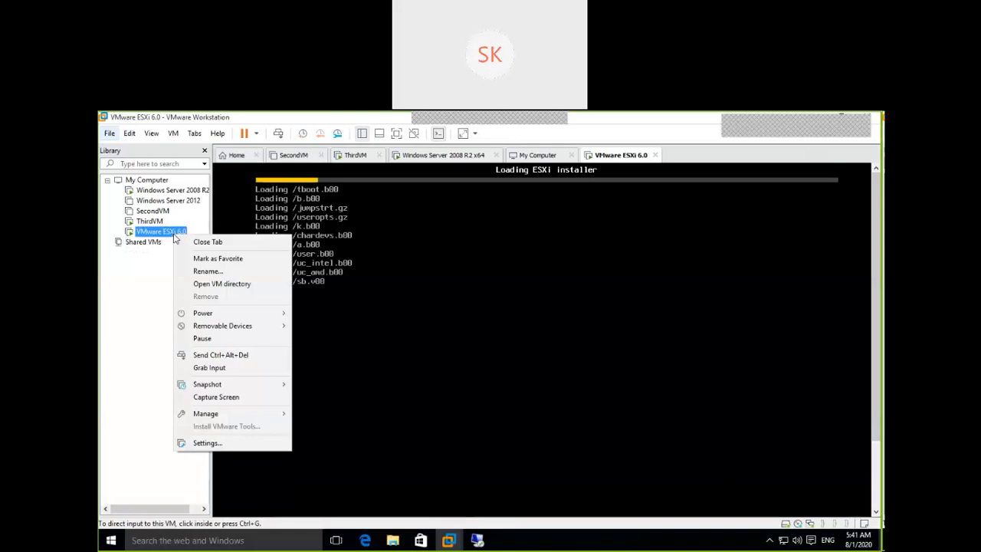
{"action": "mouse_move", "coordinate": [239, 387]}
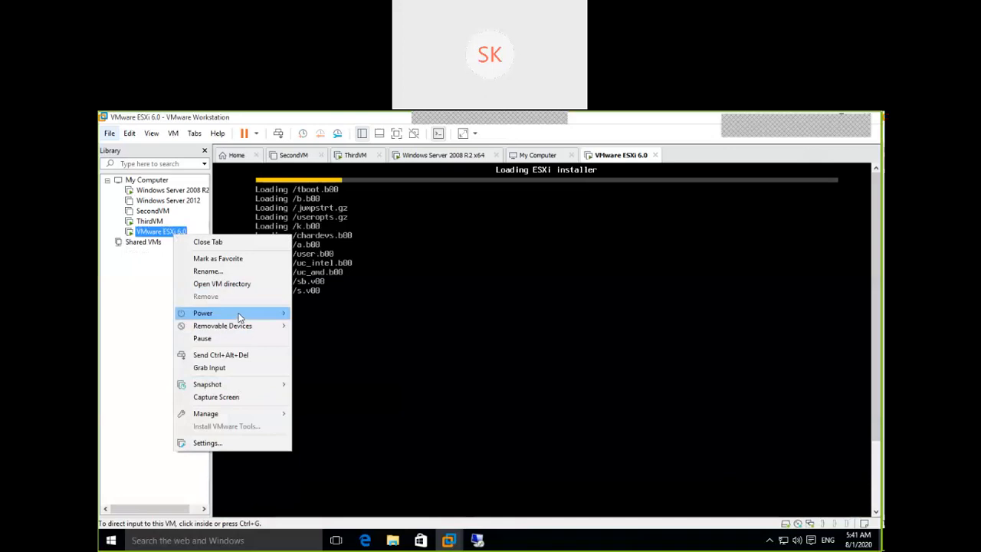
{"action": "mouse_move", "coordinate": [242, 315]}
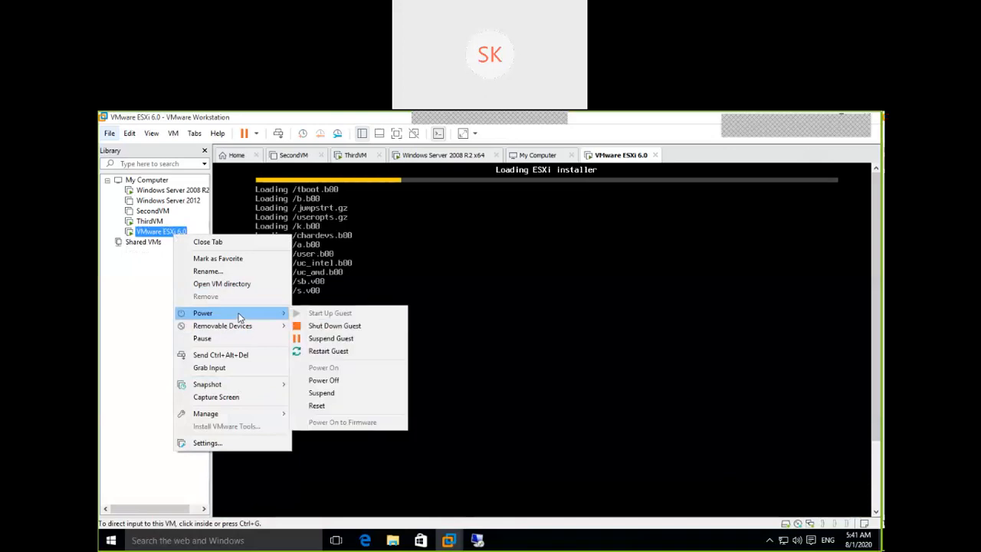
{"action": "left_click", "coordinate": [333, 328]}
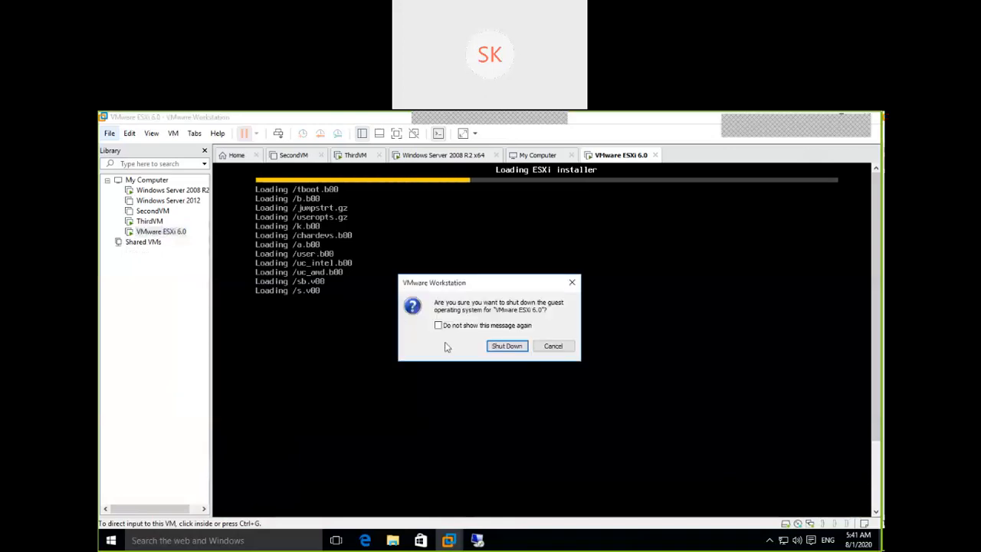
{"action": "left_click", "coordinate": [495, 345]}
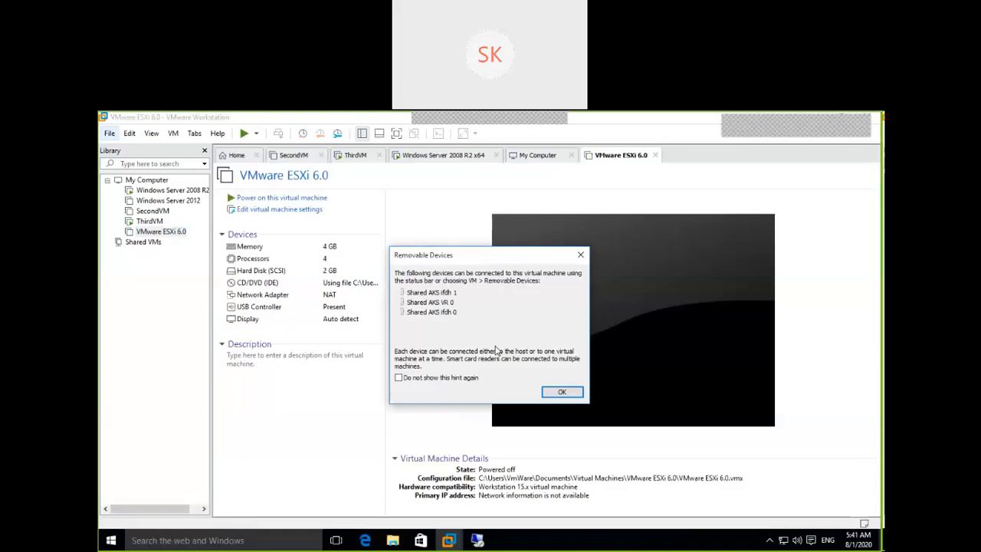
{"action": "left_click", "coordinate": [559, 392]}
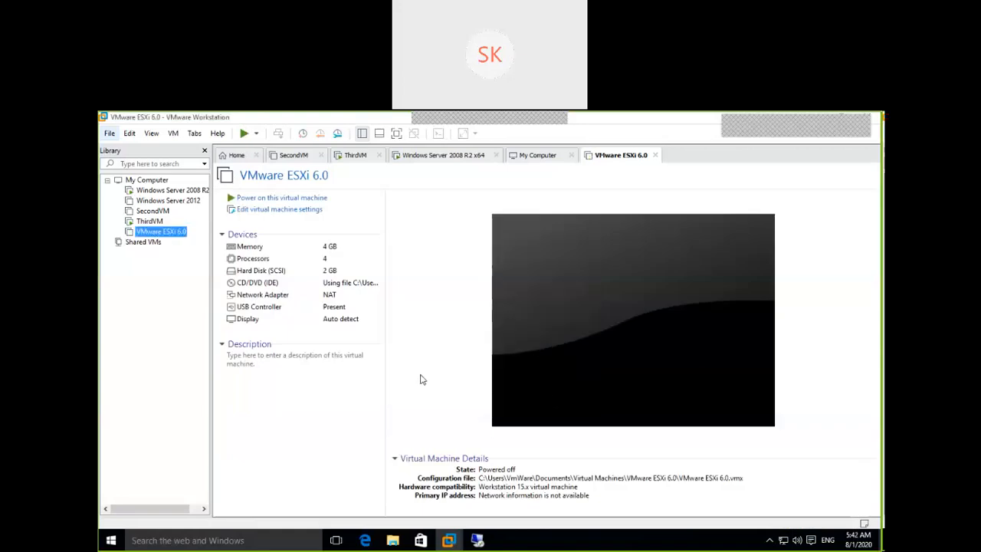
Step: Review the memory, processor, hard disk and general option settings of the VMware ESXi 6.0 virtual machine without changing them
{"action": "right_click", "coordinate": [157, 236]}
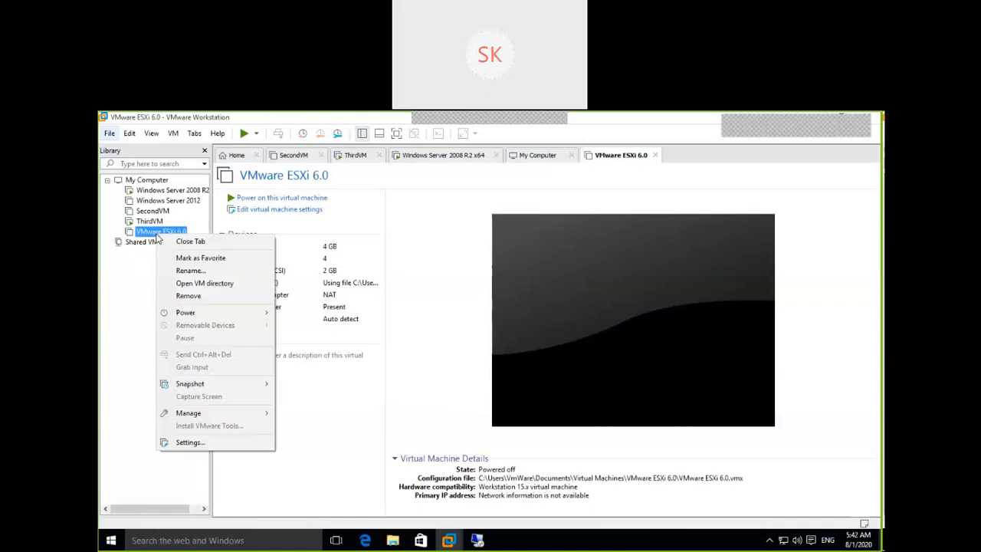
{"action": "left_click", "coordinate": [252, 214]}
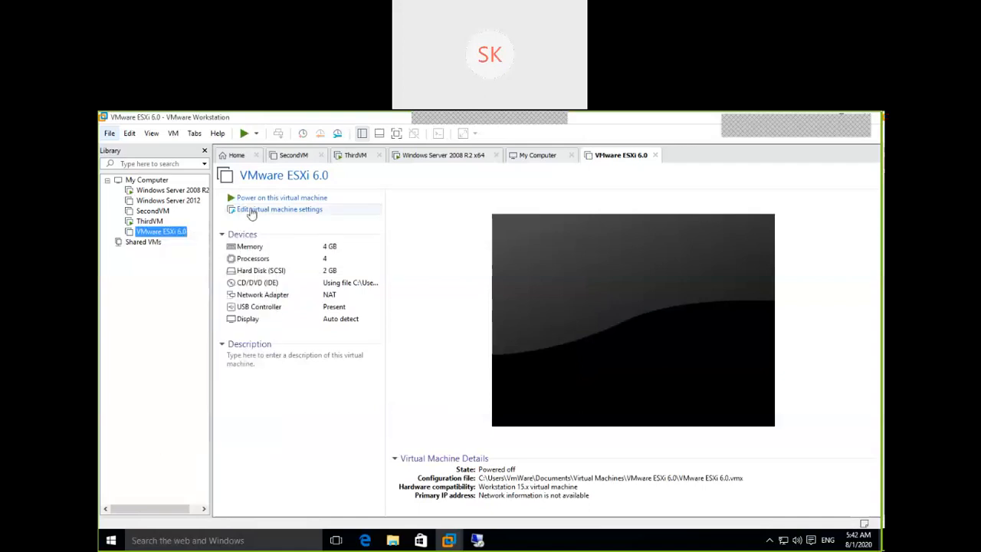
{"action": "left_click", "coordinate": [251, 210]}
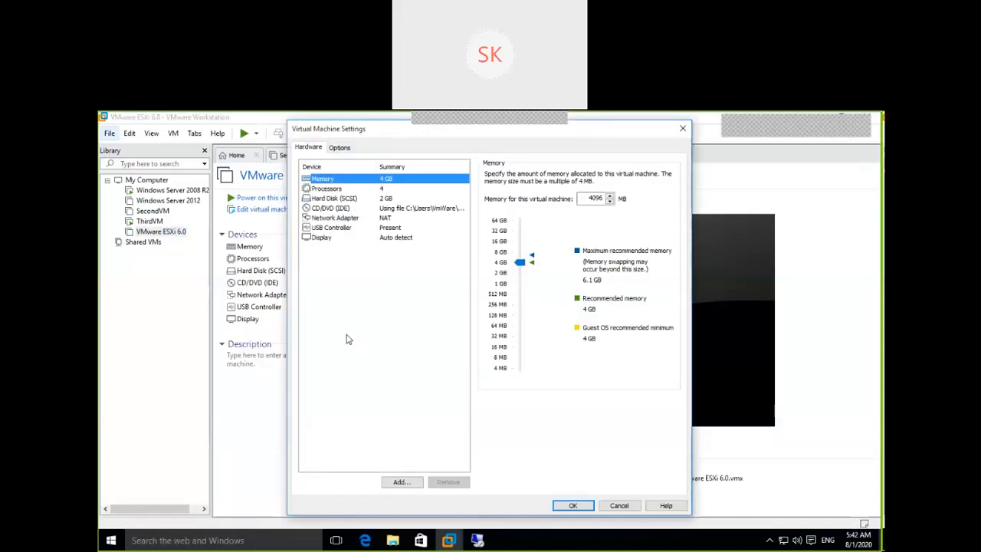
{"action": "left_click", "coordinate": [328, 189]}
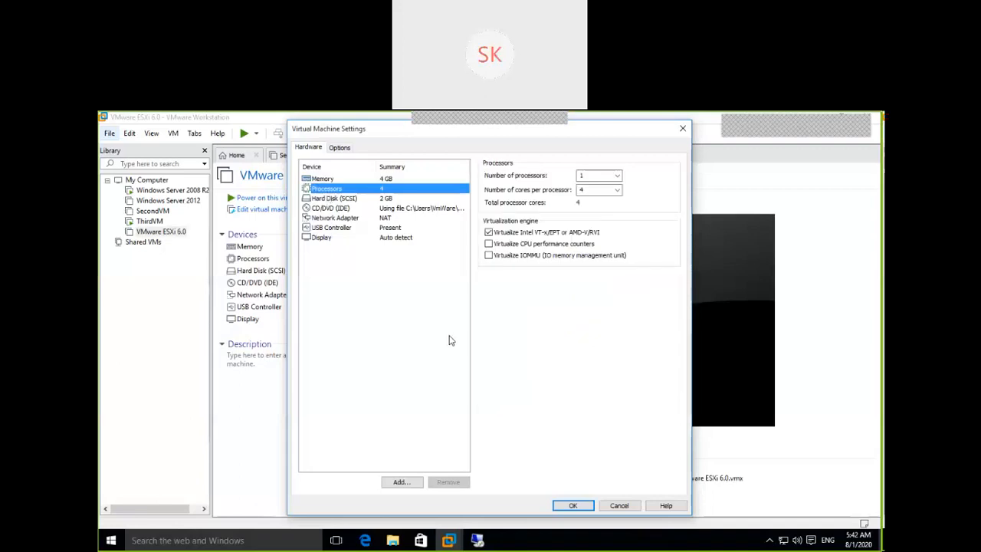
{"action": "left_click", "coordinate": [349, 200]}
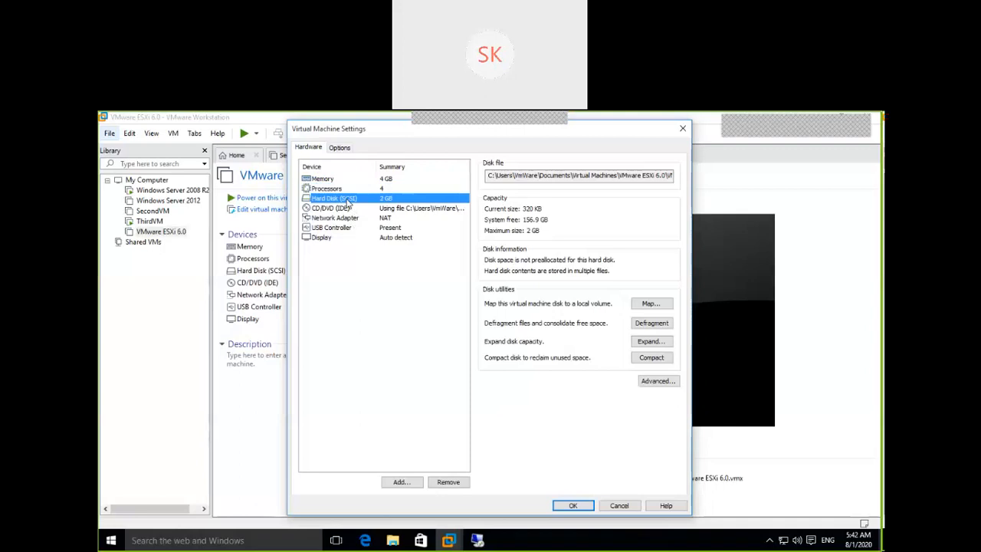
{"action": "left_click", "coordinate": [339, 148]}
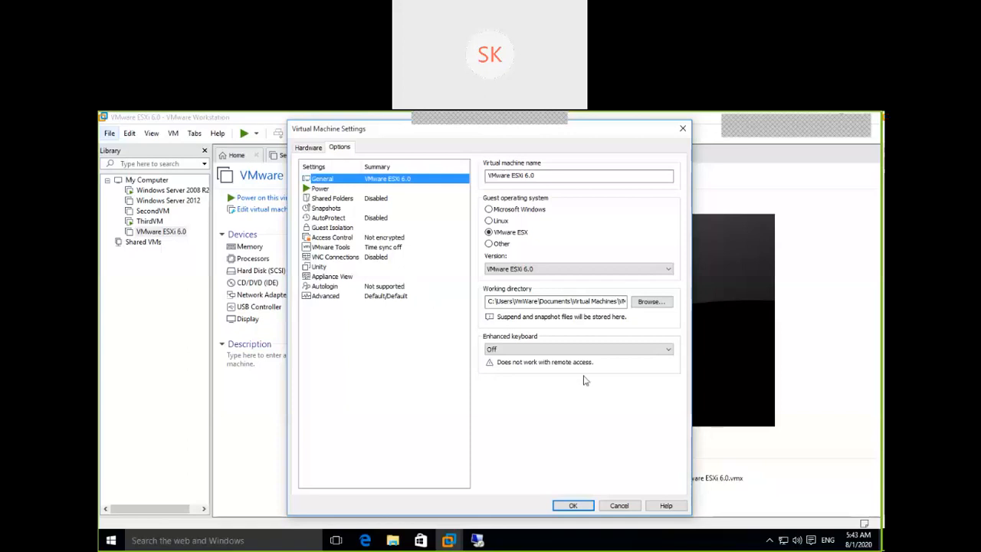
{"action": "left_click", "coordinate": [620, 506]}
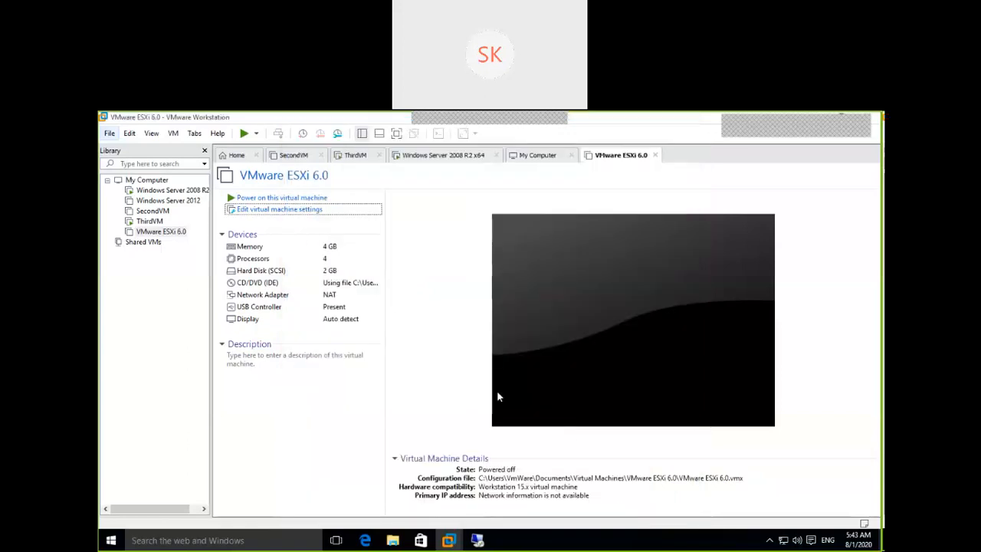
Step: Power on the VMware ESXi 6.0 virtual machine and direct input to its installer welcome screen
{"action": "left_click", "coordinate": [240, 198]}
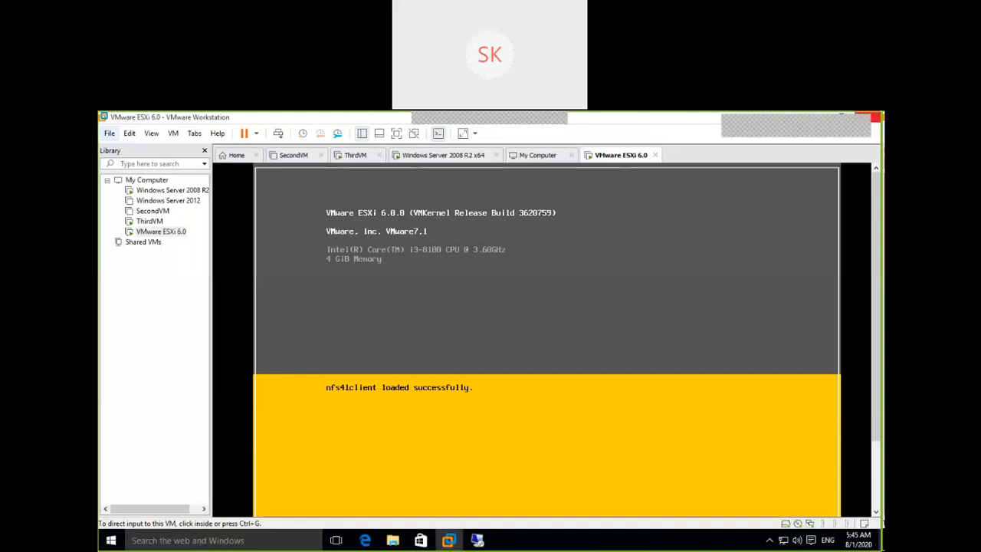
{"action": "left_click_drag", "start_coordinate": [880, 286], "coordinate": [881, 259]}
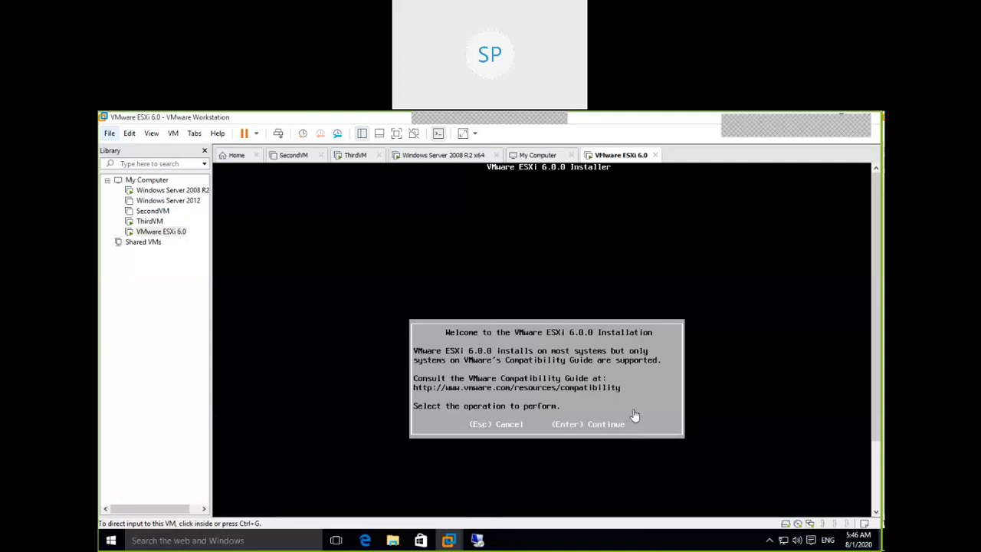
{"action": "left_click", "coordinate": [607, 431]}
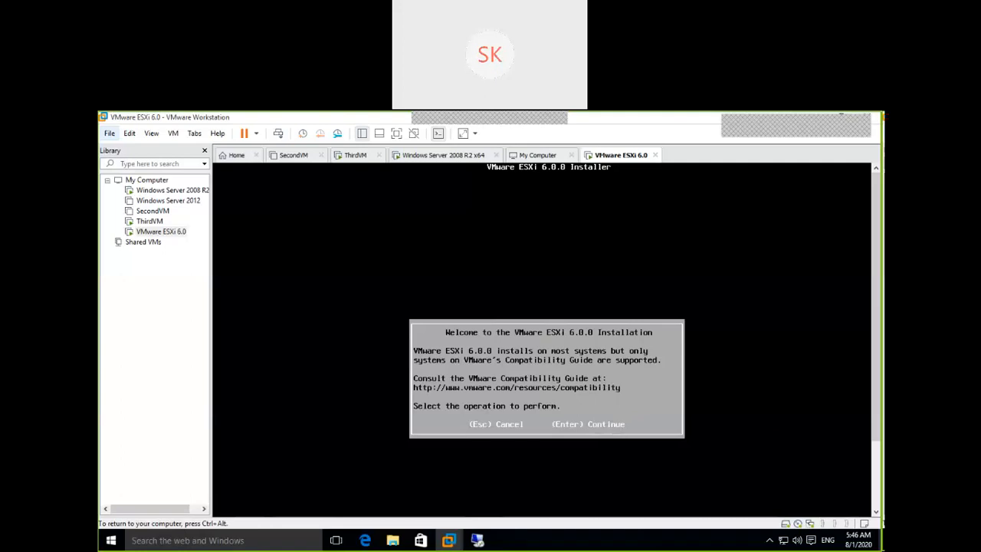
Step: Accept the installer's license agreement, and choose the local 2.00 GiB VMware disk with the US Default keyboard layout
{"action": "key", "text": "Return"}
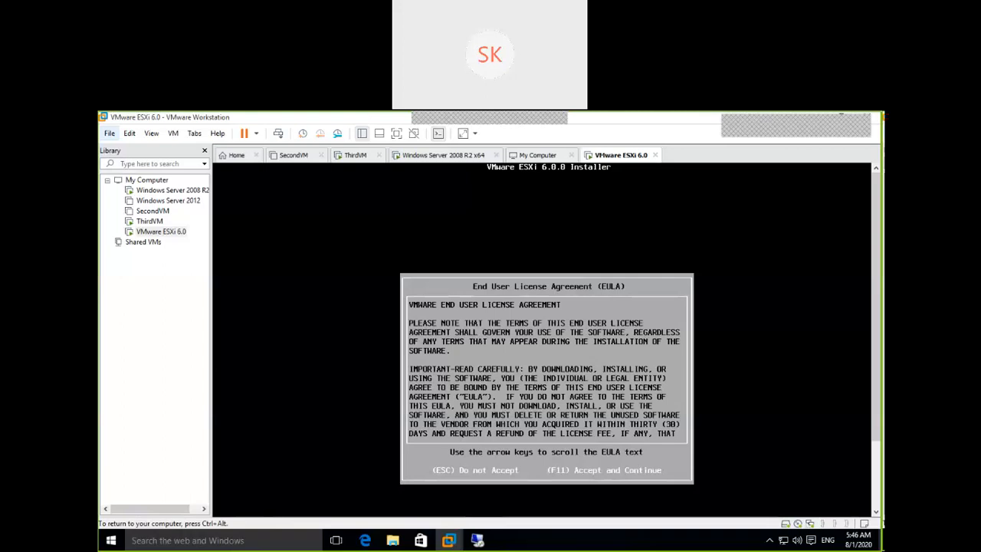
{"action": "key", "text": "F11"}
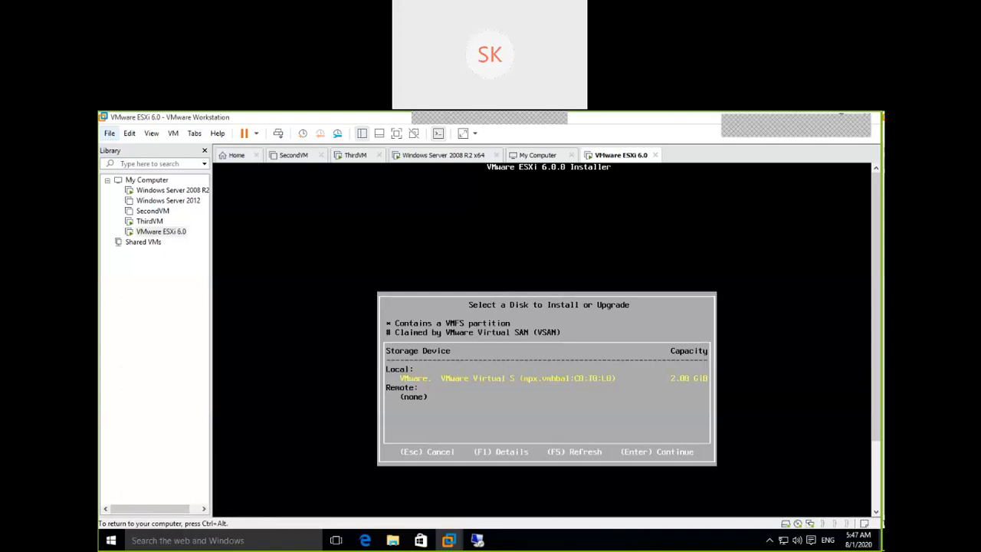
{"action": "key", "text": "Return"}
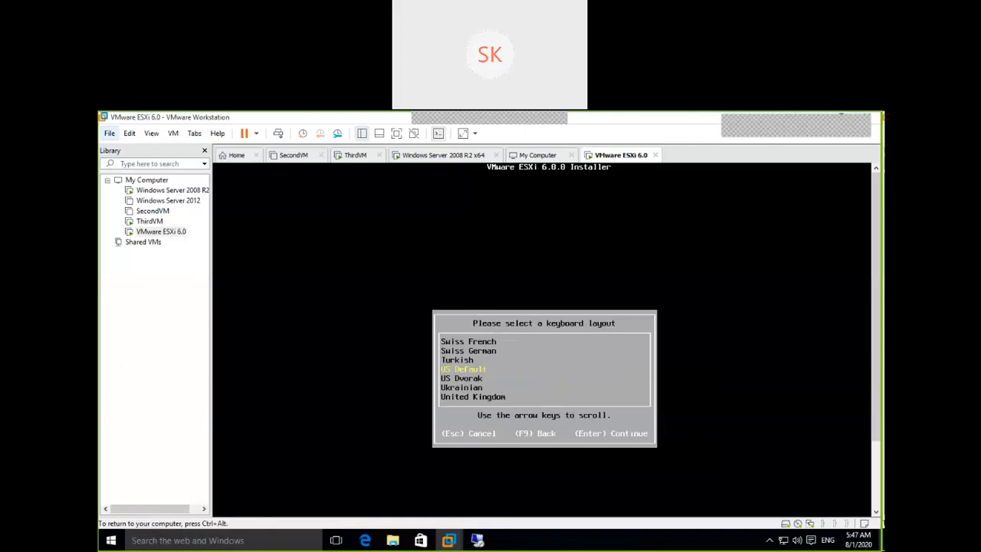
{"action": "key", "text": "Return"}
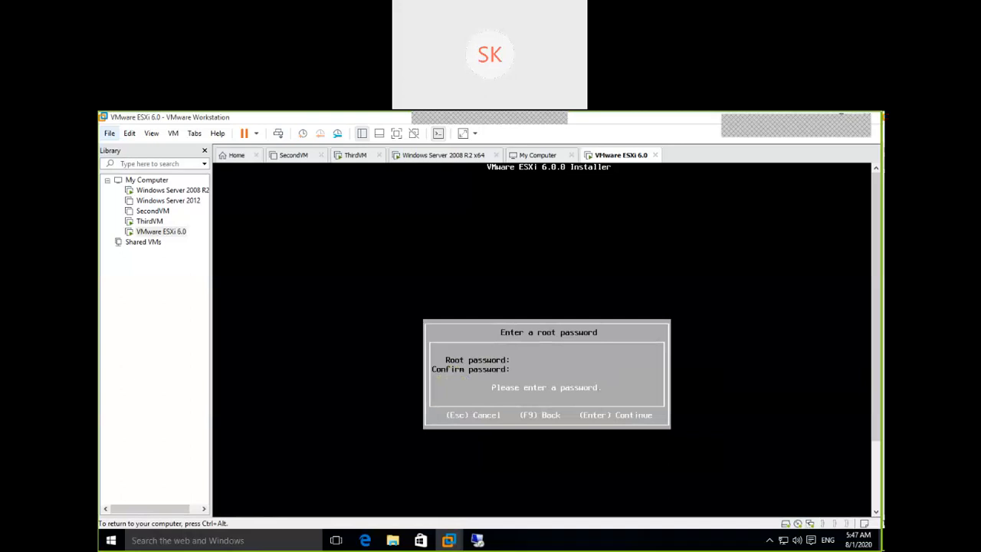
Step: Enter and confirm the root password, and install ESXi 6.0.0 on the selected disk
{"action": "type", "text": "******************"}
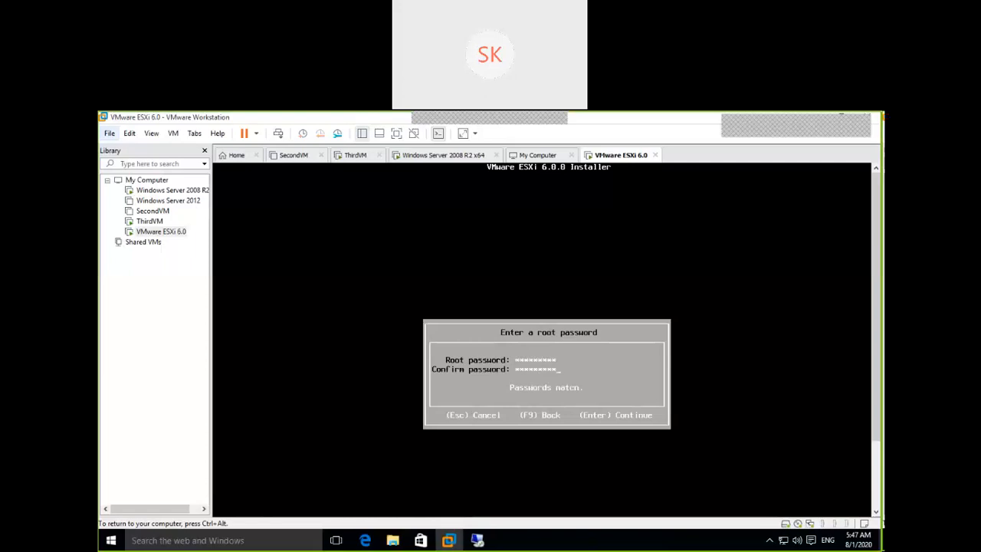
{"action": "key", "text": "Return"}
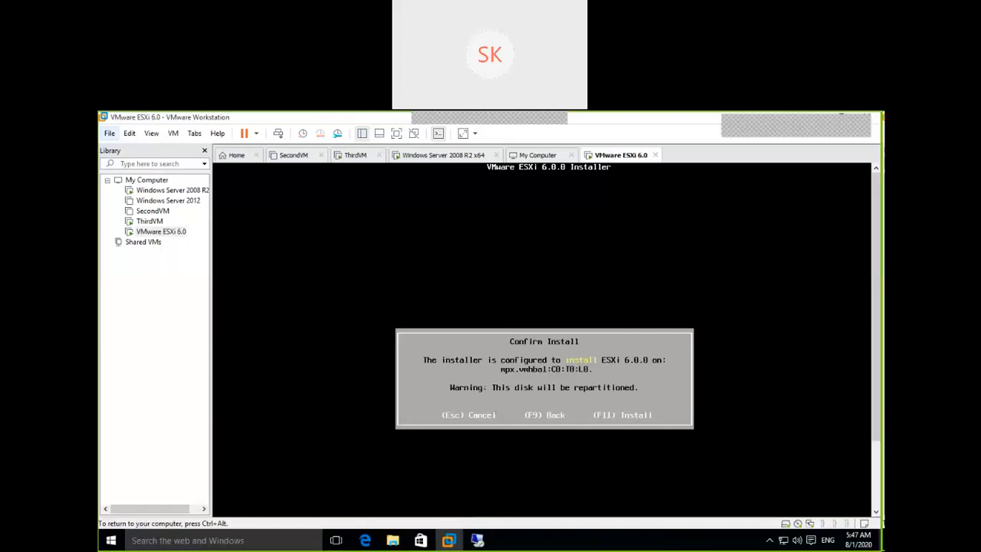
{"action": "key", "text": "F11"}
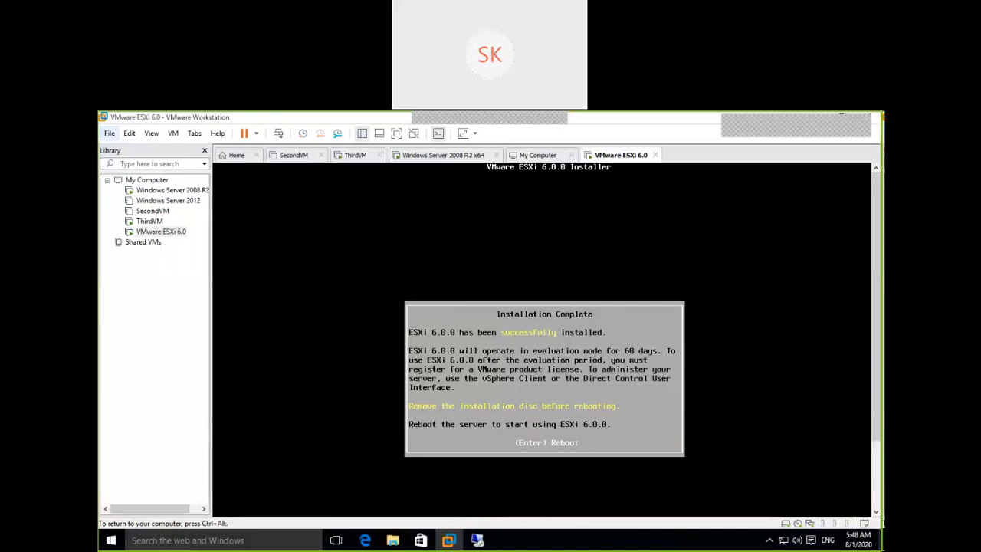
Step: Reboot the server into the installed ESXi 6.0.0 and view the host's management addresses and console options
{"action": "key", "text": "Return"}
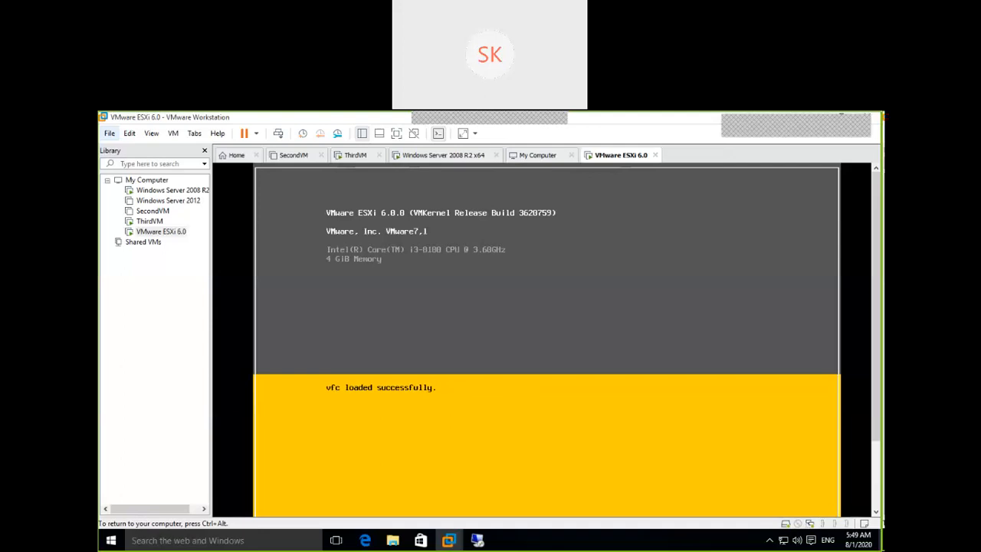
{"action": "left_click_drag", "start_coordinate": [878, 421], "coordinate": [875, 451]}
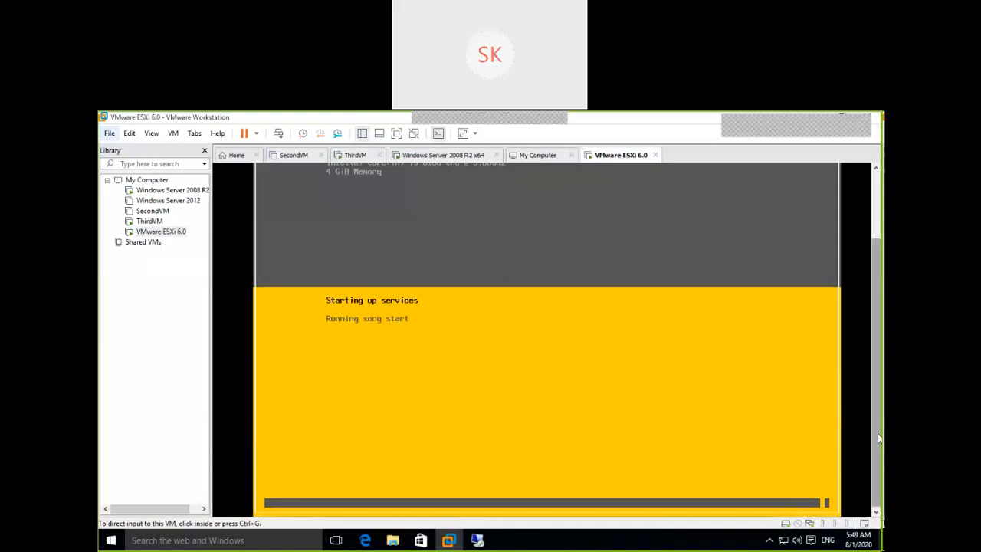
{"action": "left_click_drag", "start_coordinate": [880, 439], "coordinate": [881, 414]}
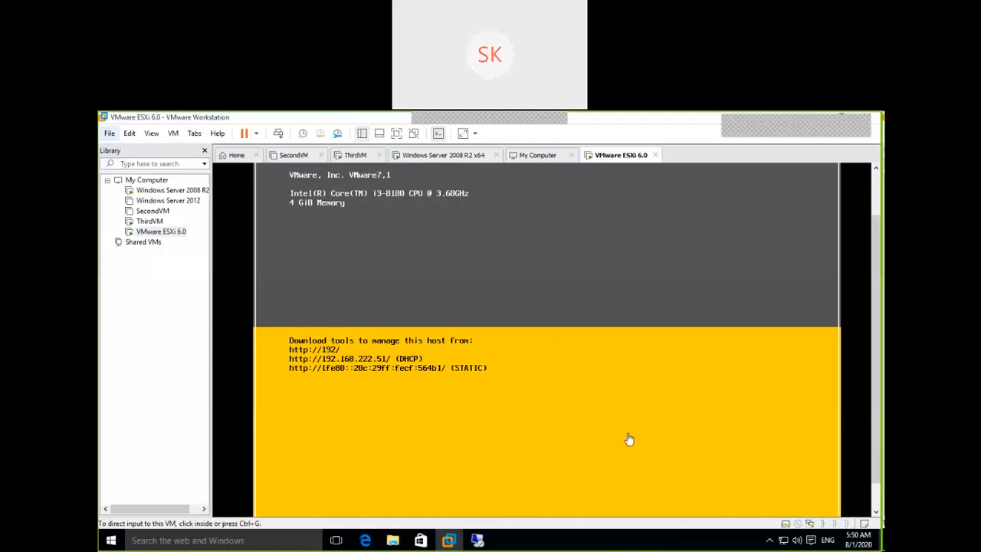
{"action": "left_click", "coordinate": [876, 506]}
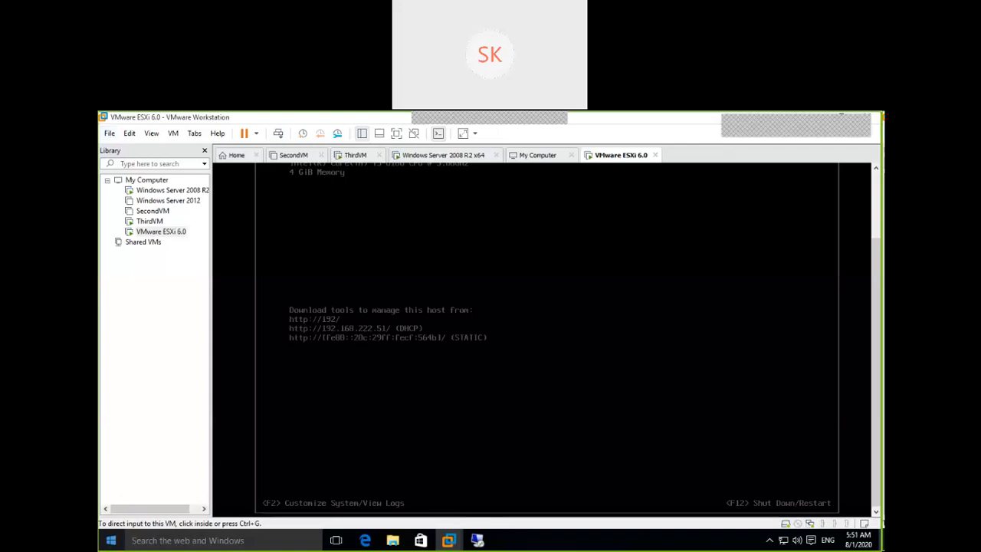
Step: Log in to the ESXi system customization as root with the root password
{"action": "left_click", "coordinate": [779, 435]}
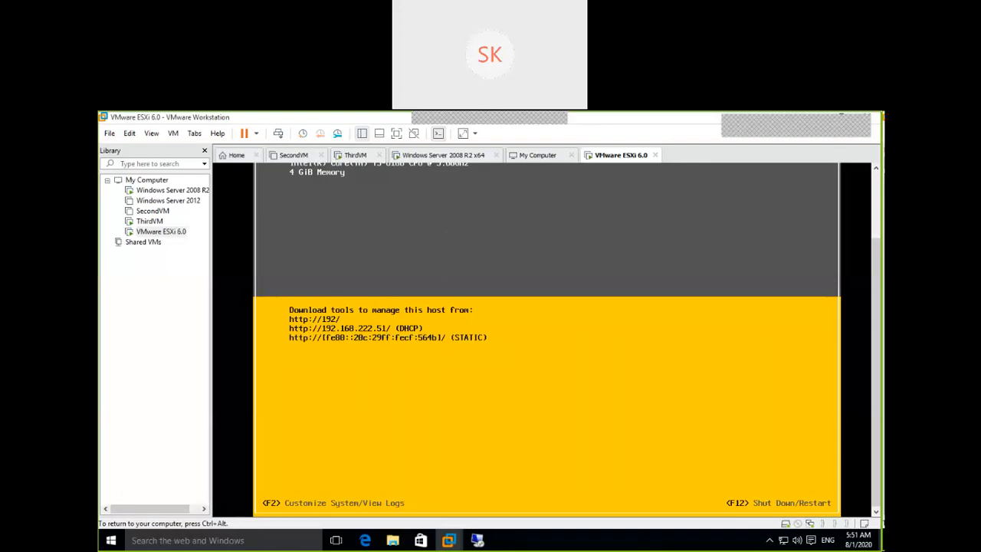
{"action": "key", "text": "F2"}
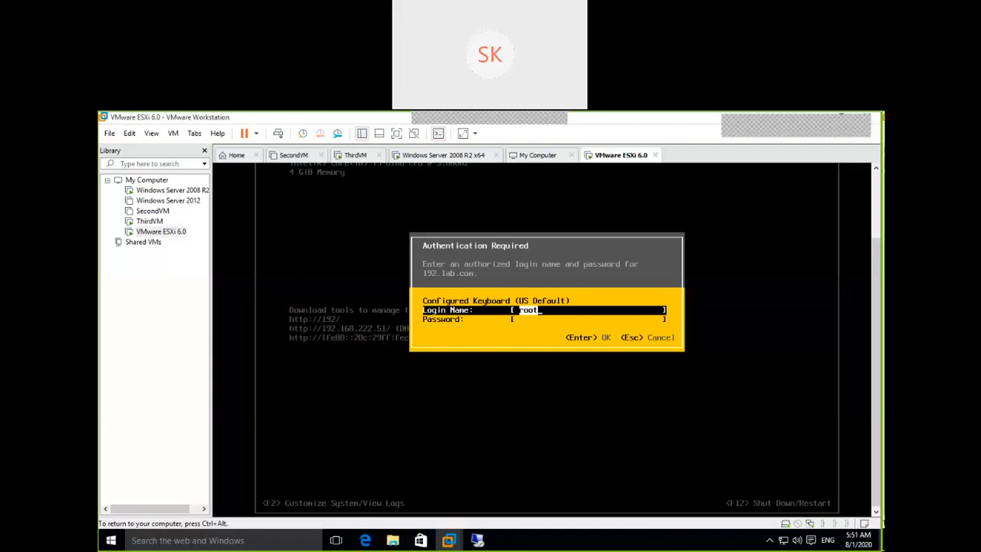
{"action": "key", "text": "Tab"}
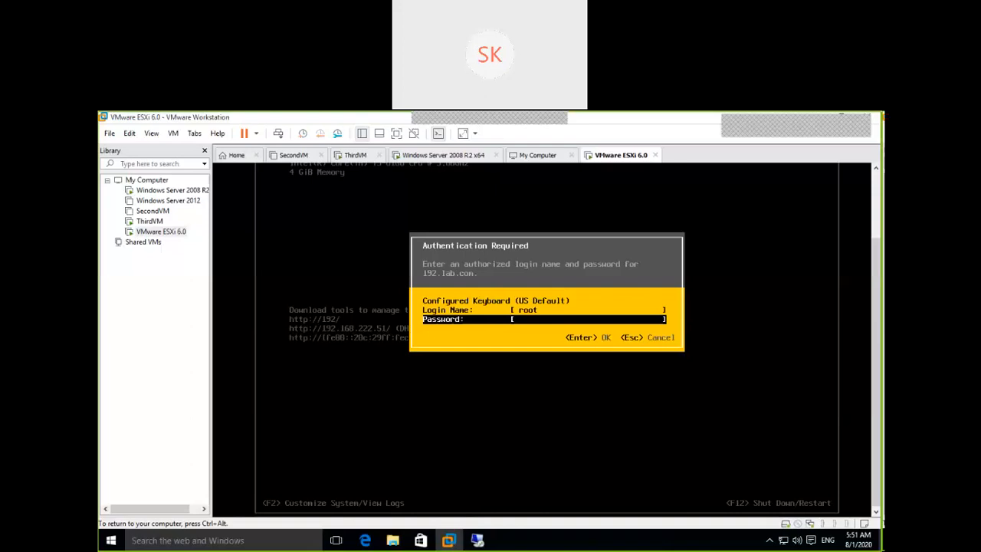
{"action": "type", "text": "*********"}
{"action": "key", "text": "Return"}
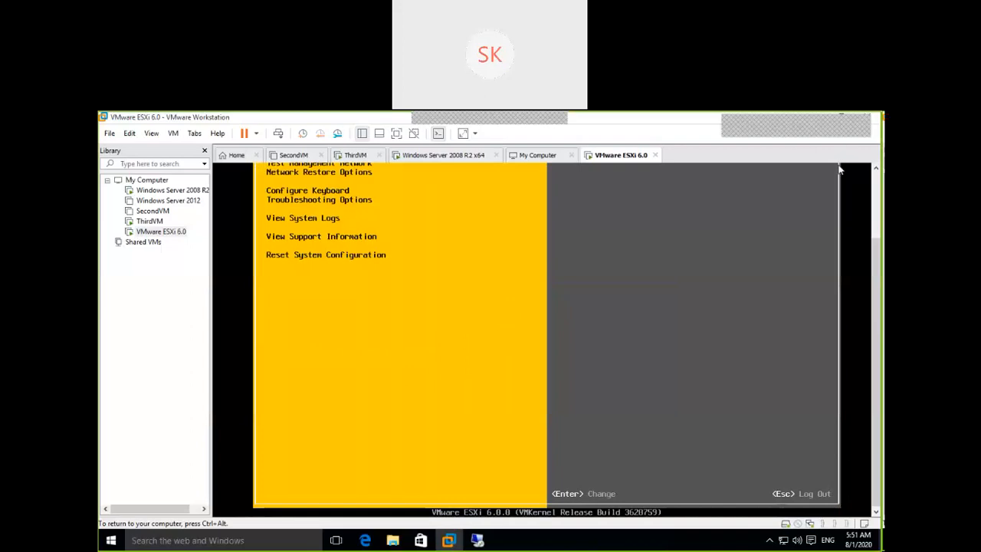
Step: View the root password configuration form in the ESXi system customization and close it without entering anything
{"action": "key", "text": "ctrl+alt"}
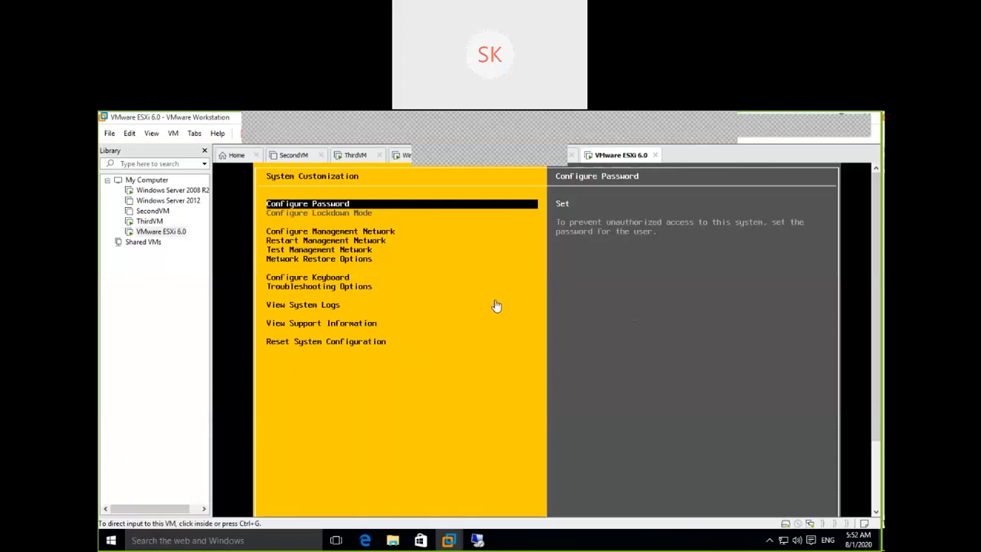
{"action": "key", "text": "Return"}
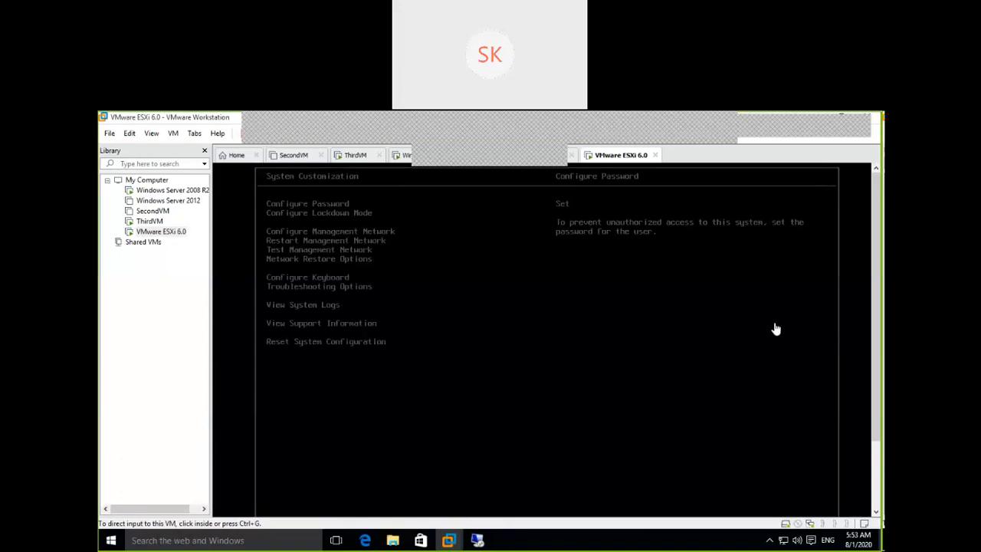
{"action": "left_click", "coordinate": [558, 427]}
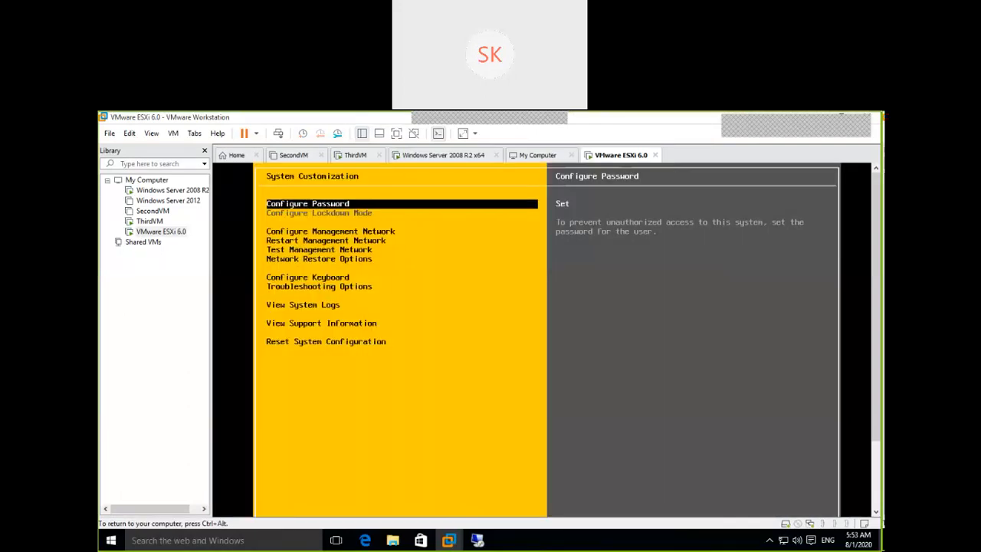
{"action": "key", "text": "Down"}
{"action": "key", "text": "Up"}
{"action": "key", "text": "Return"}
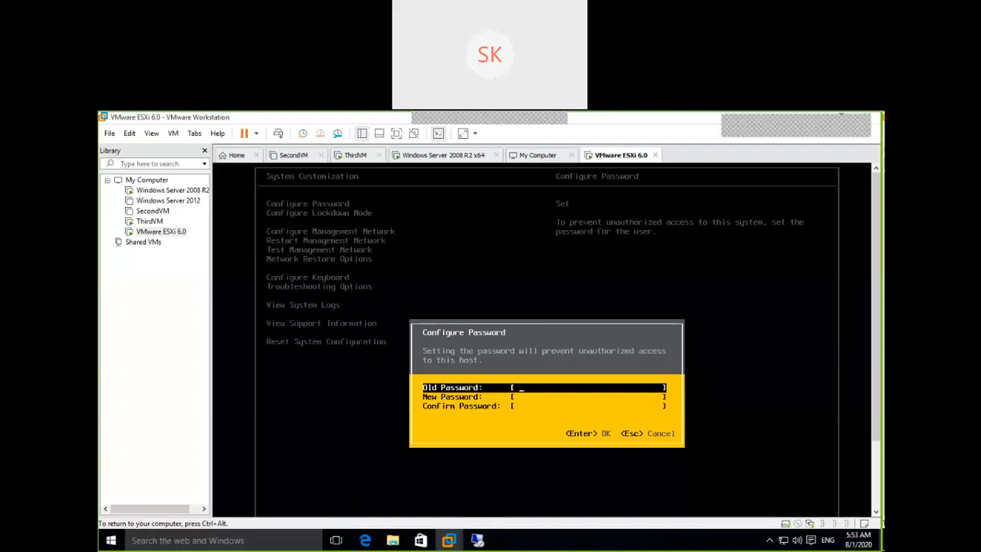
{"action": "key", "text": "Escape"}
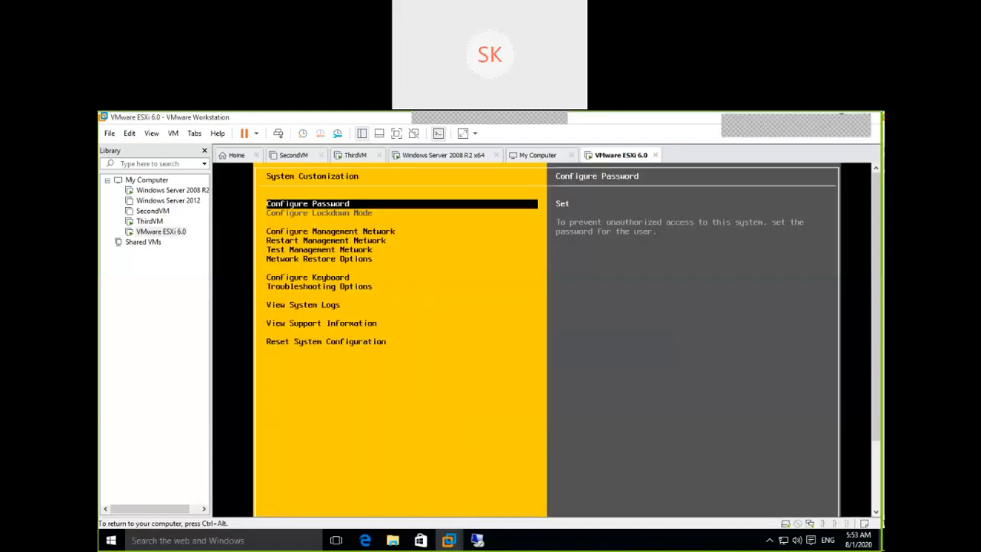
Step: Log out of the ESXi system customization and log back in as root with the root password
{"action": "key", "text": "Escape"}
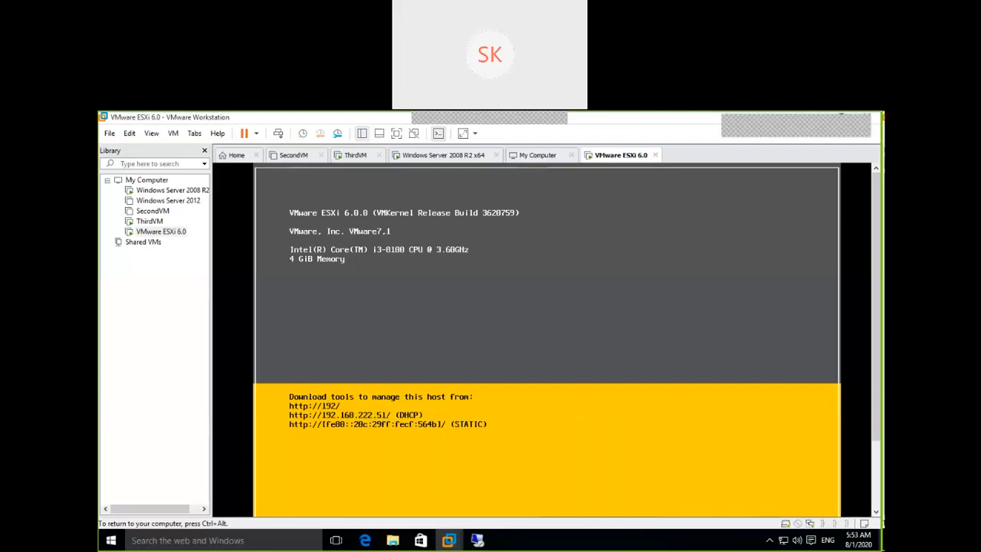
{"action": "key", "text": "F2"}
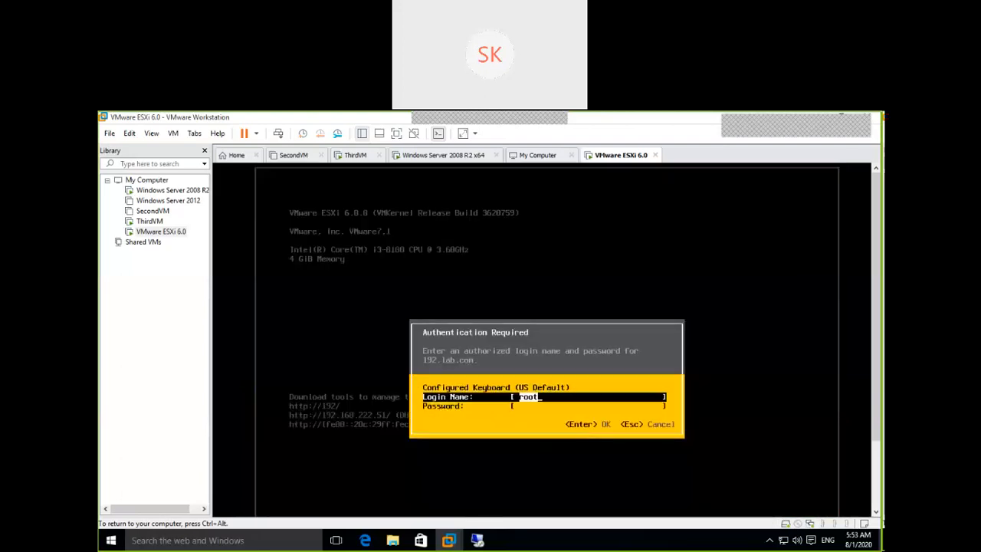
{"action": "key", "text": "Tab"}
{"action": "type", "text": "******"}
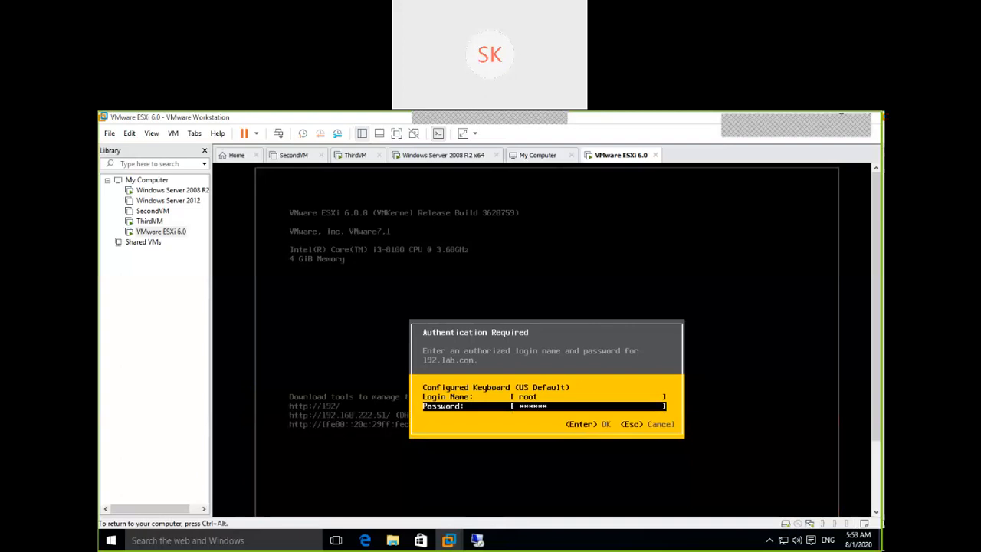
{"action": "type", "text": "***"}
{"action": "key", "text": "Return"}
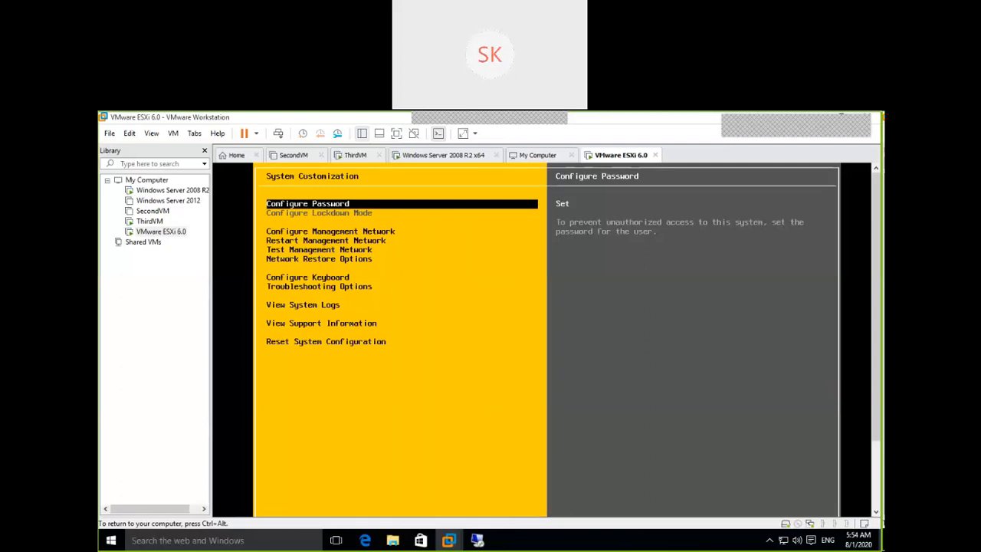
Step: Open the management network configuration and view its optional VLAN ID setting, leaving the VLAN unset
{"action": "key", "text": "Down"}
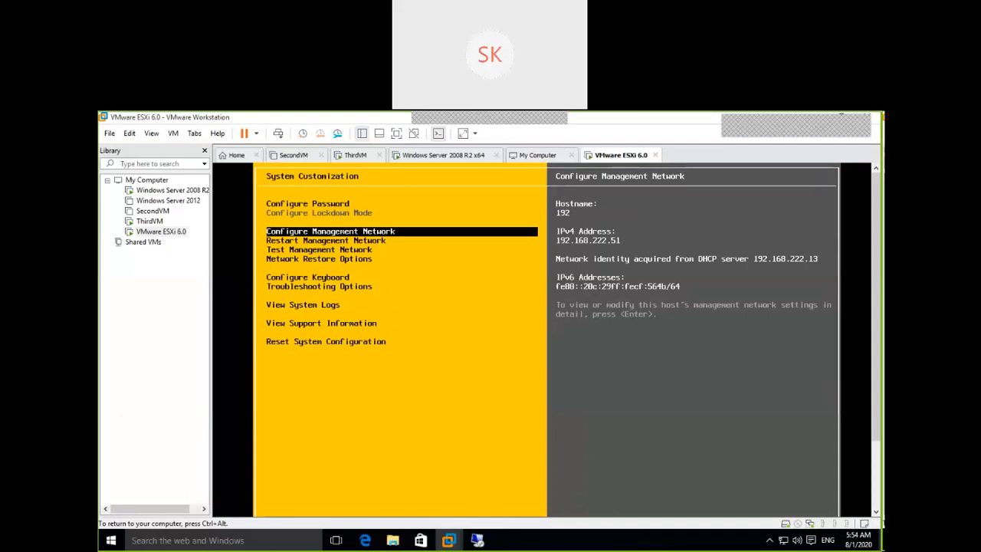
{"action": "key", "text": "Return"}
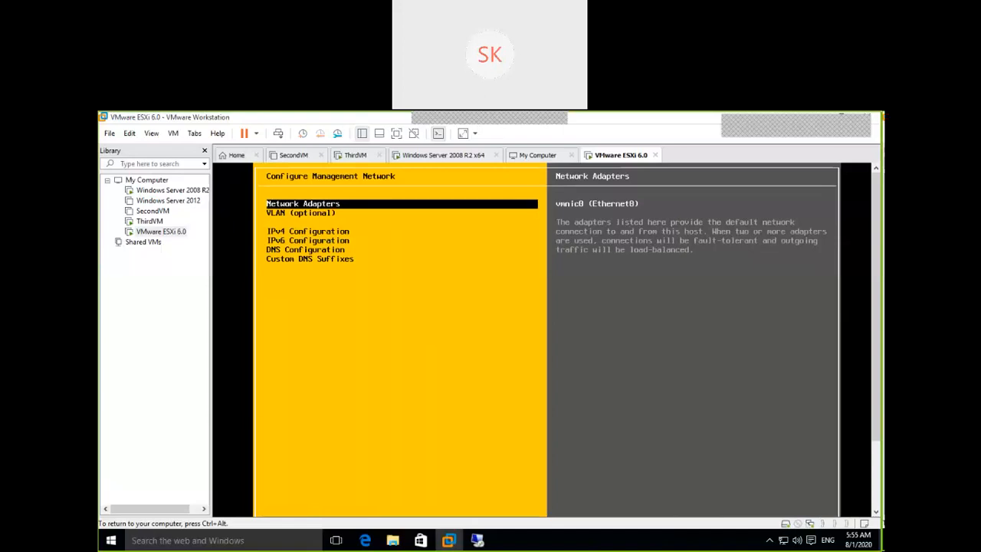
{"action": "key", "text": "Down"}
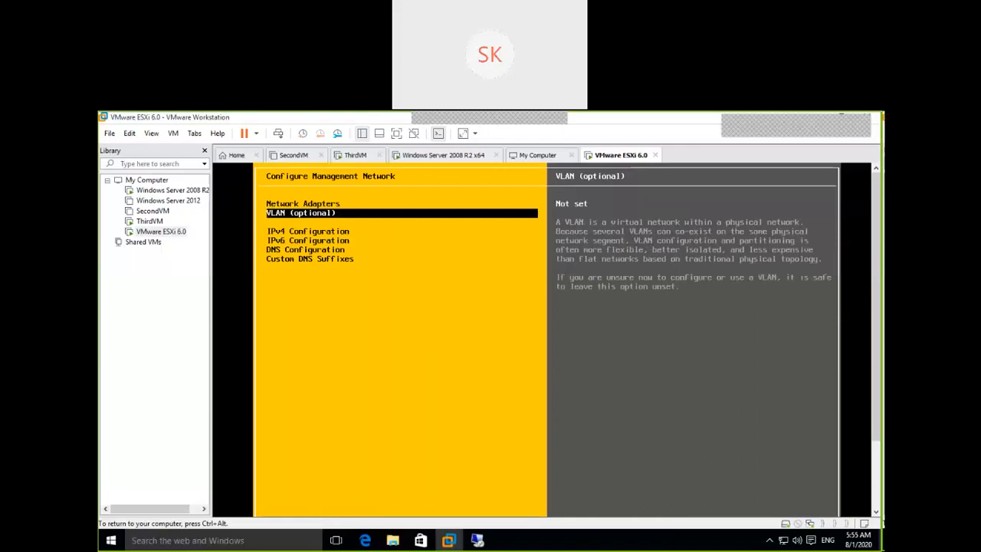
{"action": "key", "text": "Return"}
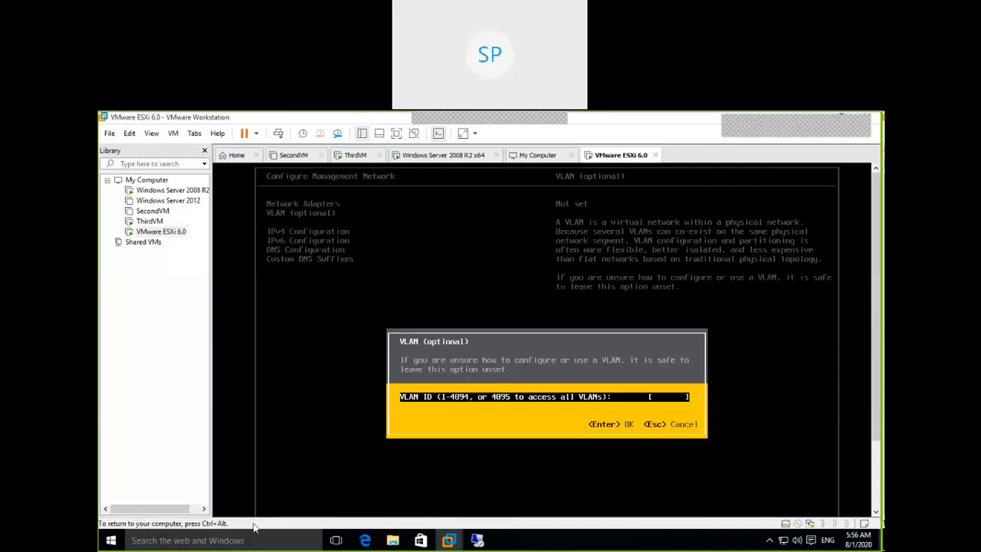
{"action": "key", "text": "Return"}
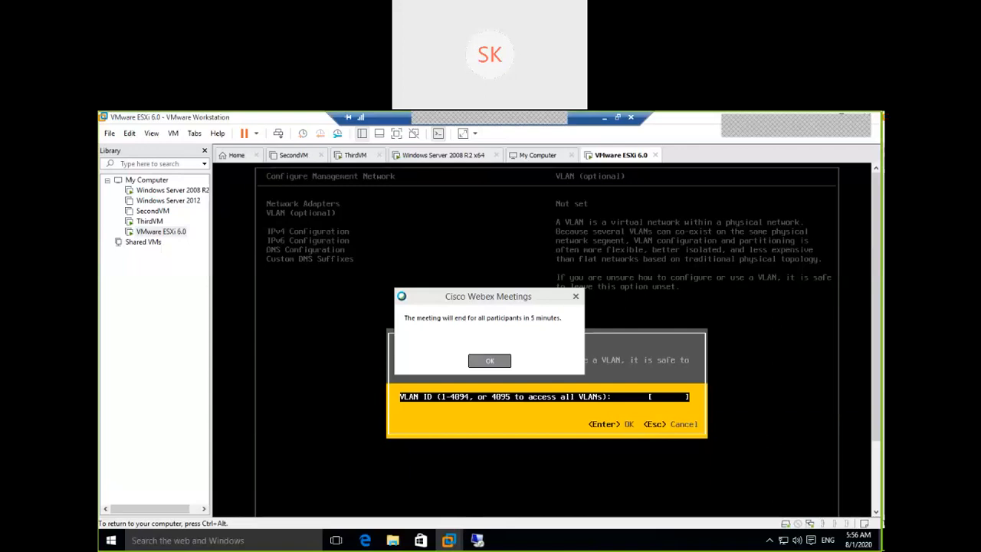
{"action": "left_click", "coordinate": [490, 362]}
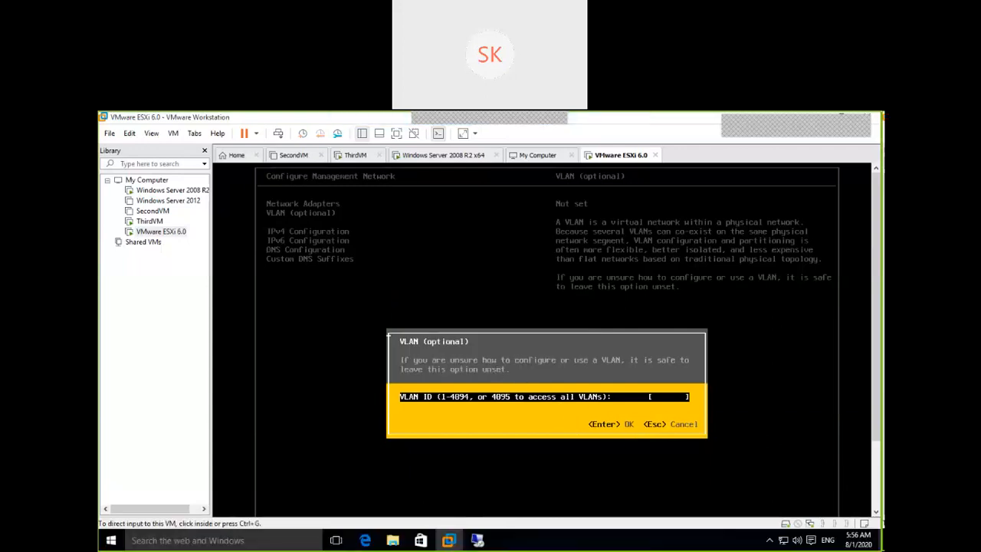
{"action": "left_click", "coordinate": [388, 335]}
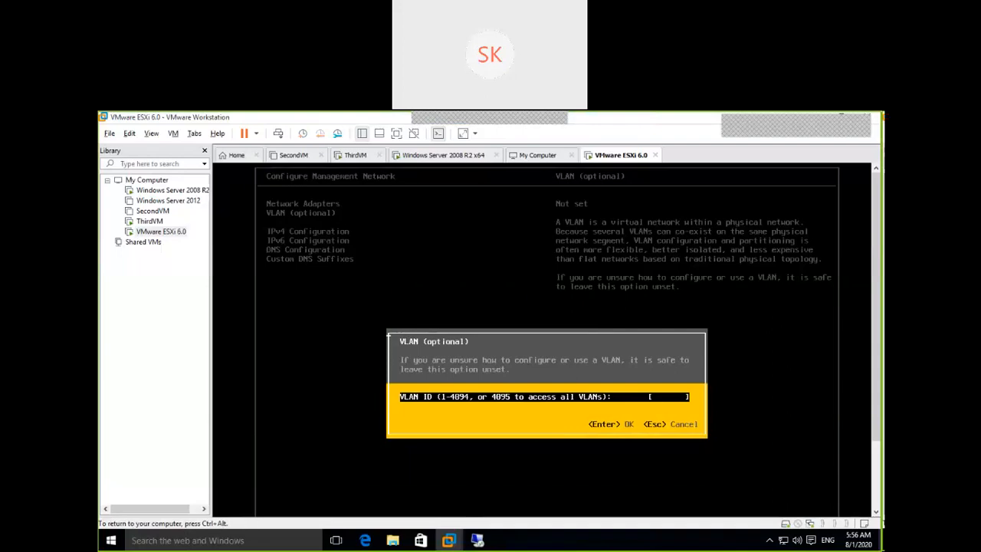
{"action": "key", "text": "Escape"}
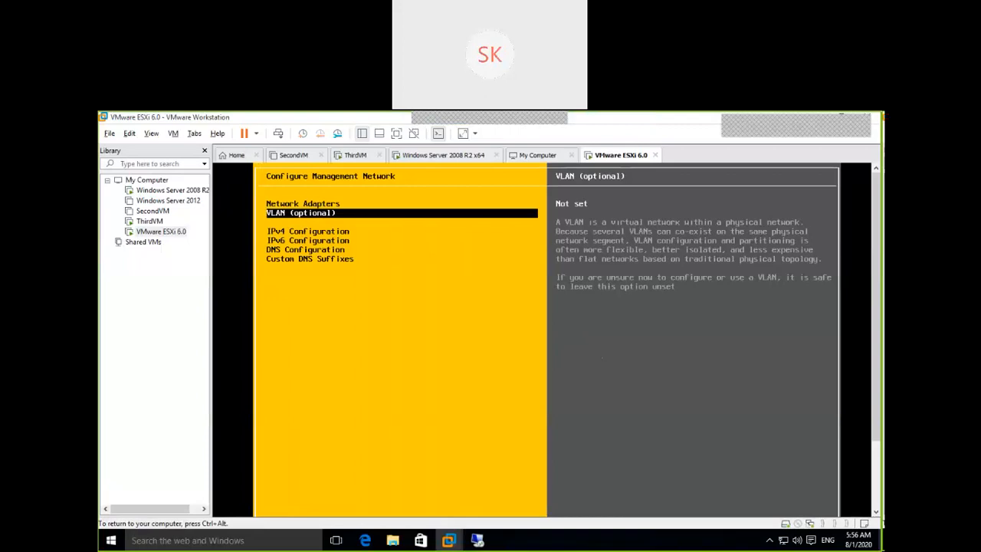
Step: View the management network's IPv4 configuration choices and the options for changing or exiting the console page
{"action": "key", "text": "Down"}
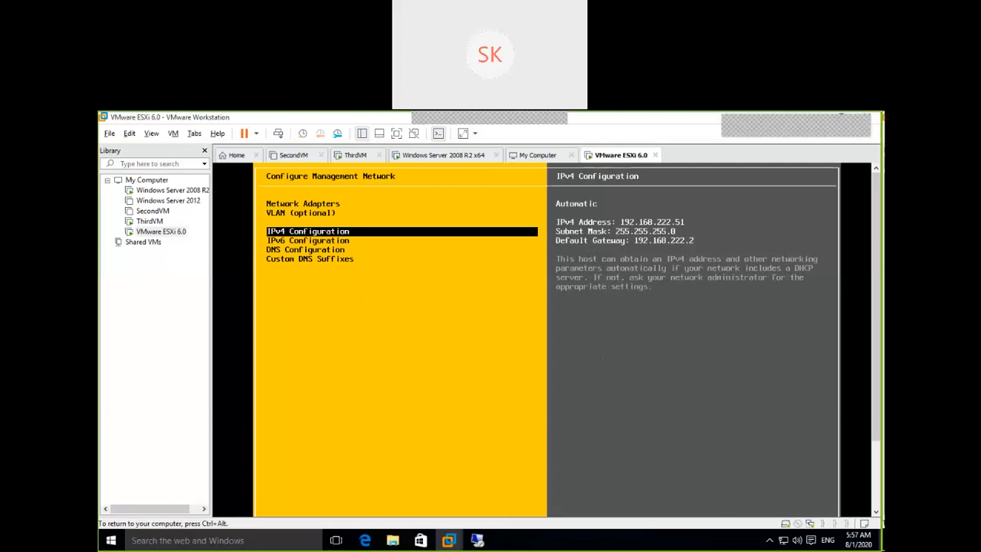
{"action": "key", "text": "Return"}
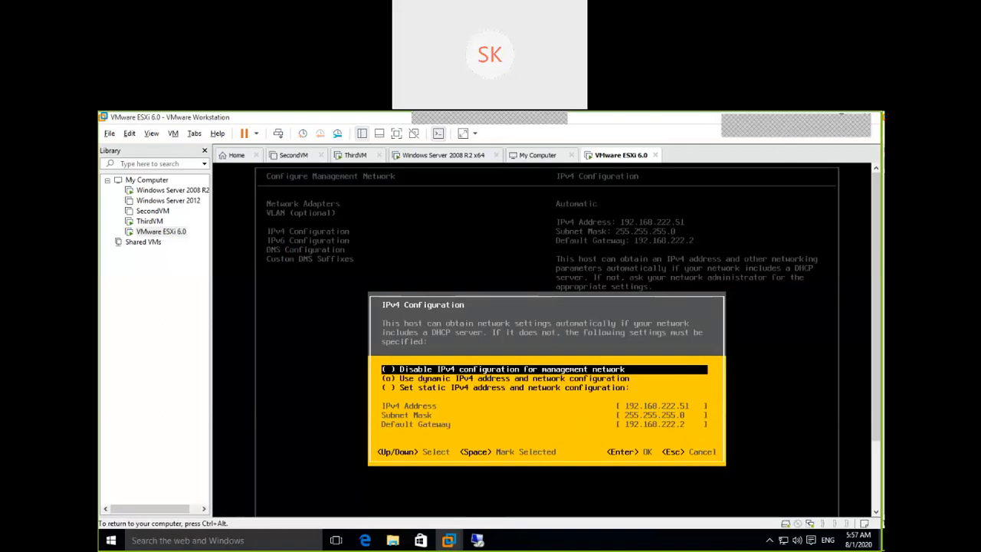
{"action": "key", "text": "Escape"}
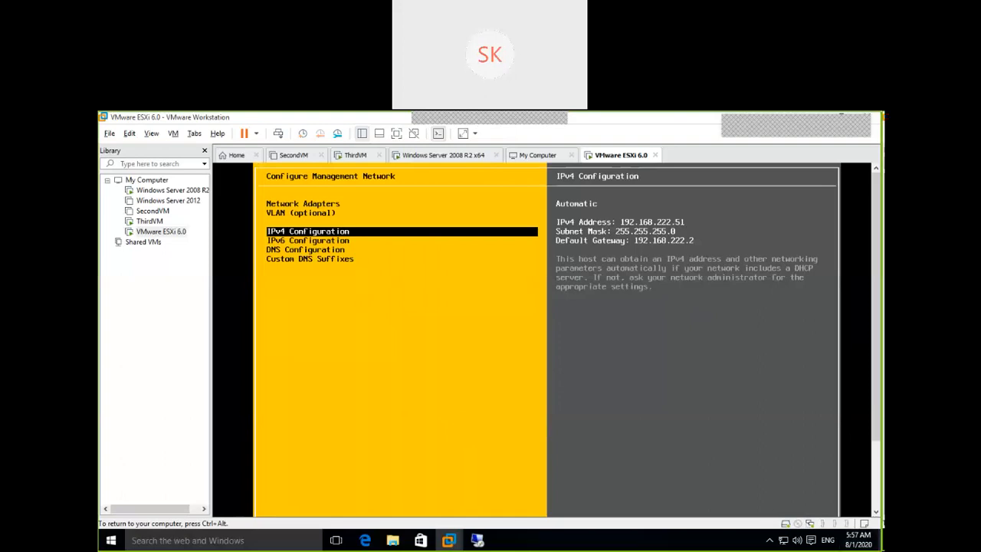
{"action": "key", "text": "ctrl+alt"}
{"action": "left_click", "coordinate": [877, 478]}
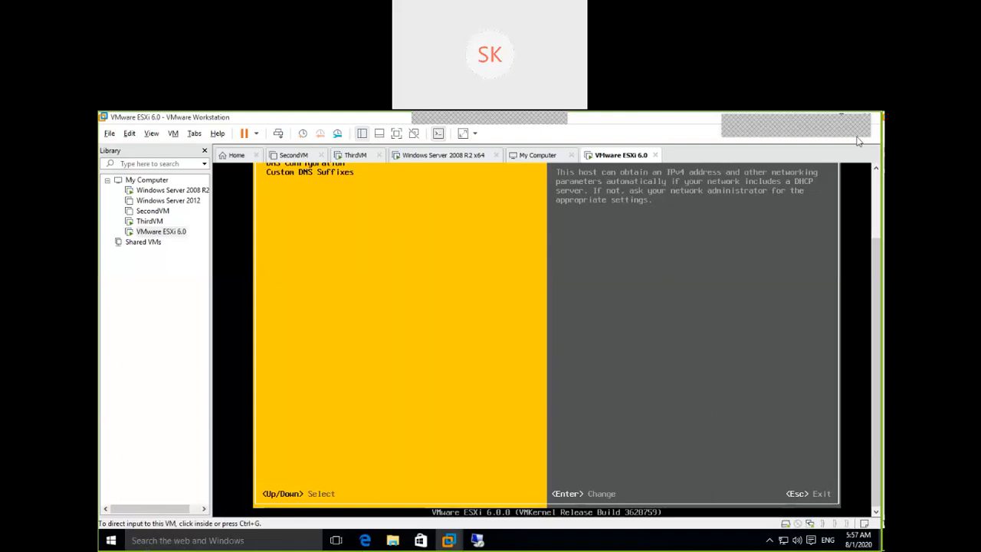
{"action": "left_click_drag", "start_coordinate": [878, 256], "coordinate": [881, 194]}
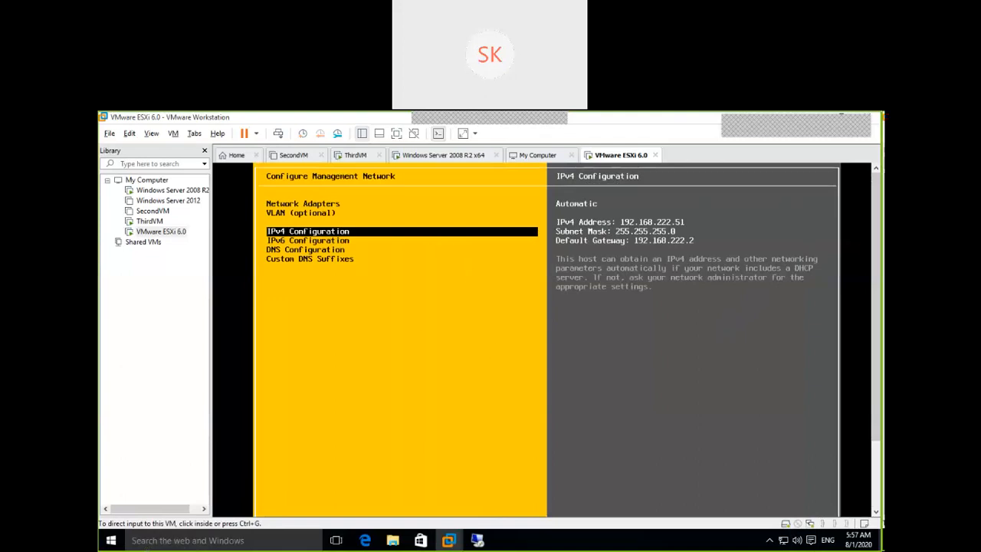
Step: Set a static IPv4 configuration for the management network with address 192.168.222.20, keeping the existing subnet mask and default gateway
{"action": "key", "text": "ctrl+g"}
{"action": "key", "text": "Return"}
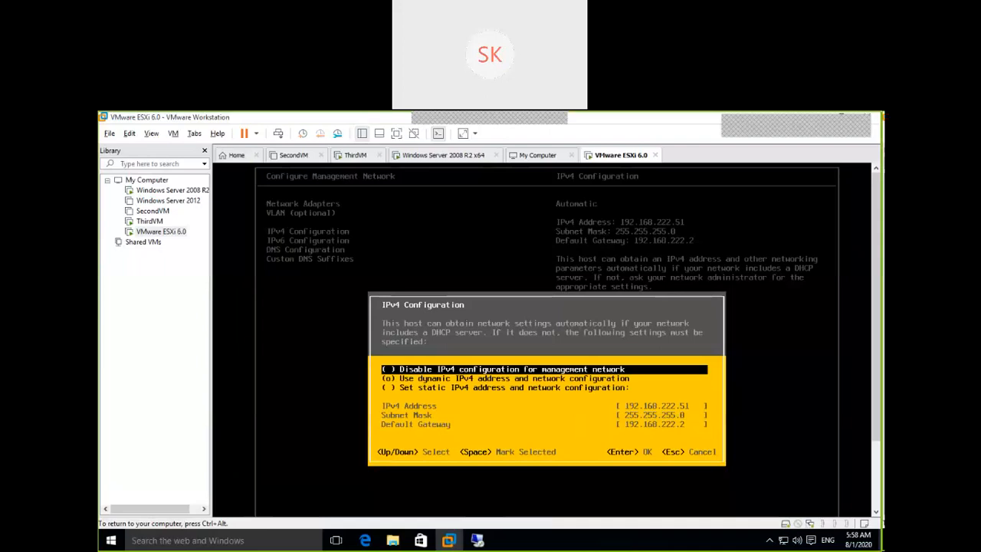
{"action": "key", "text": "Down"}
{"action": "key", "text": "Down"}
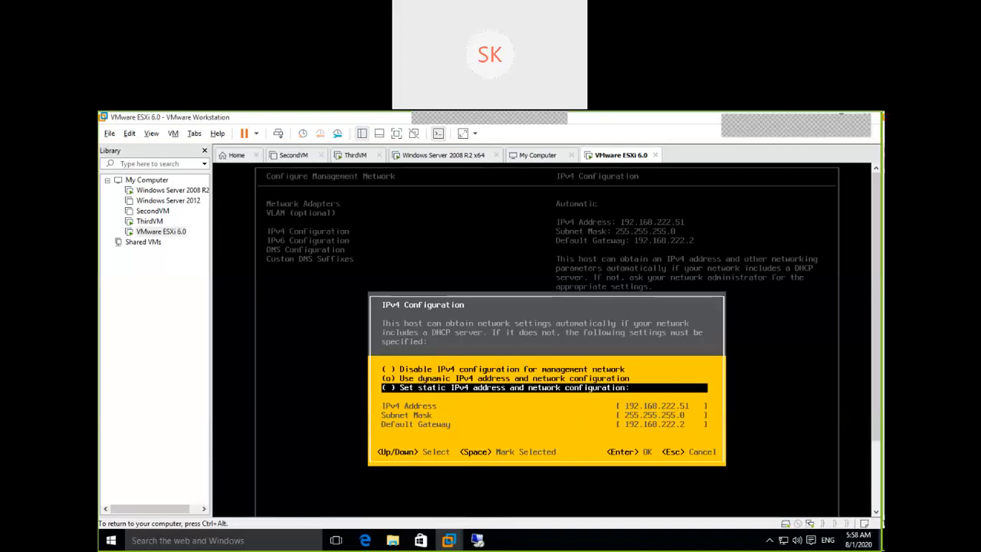
{"action": "key", "text": "space"}
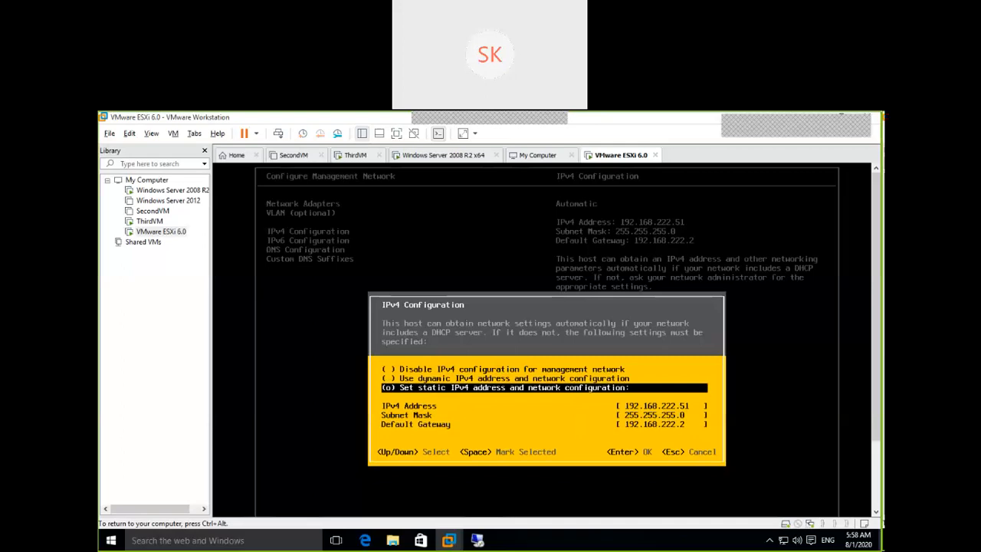
{"action": "key", "text": "Down"}
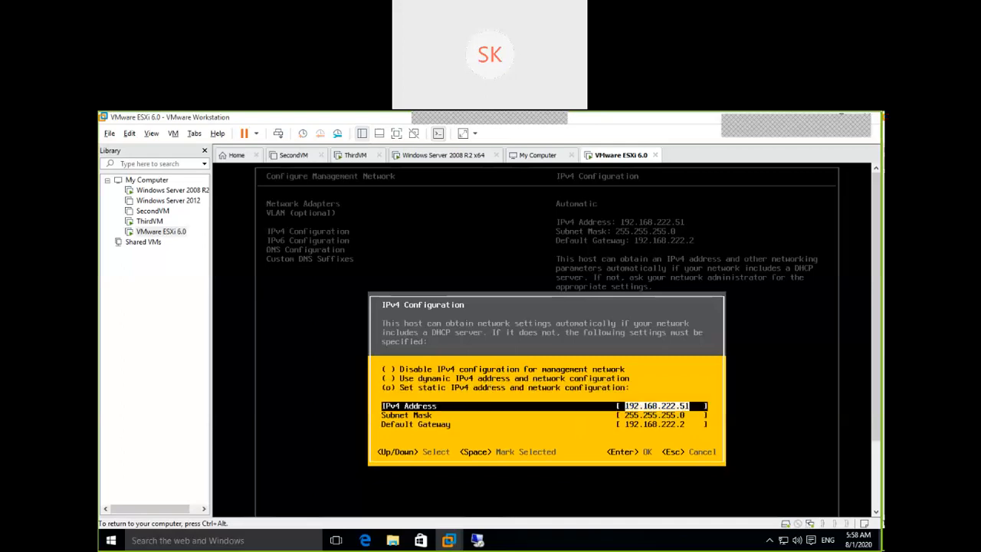
{"action": "type", "text": "1"}
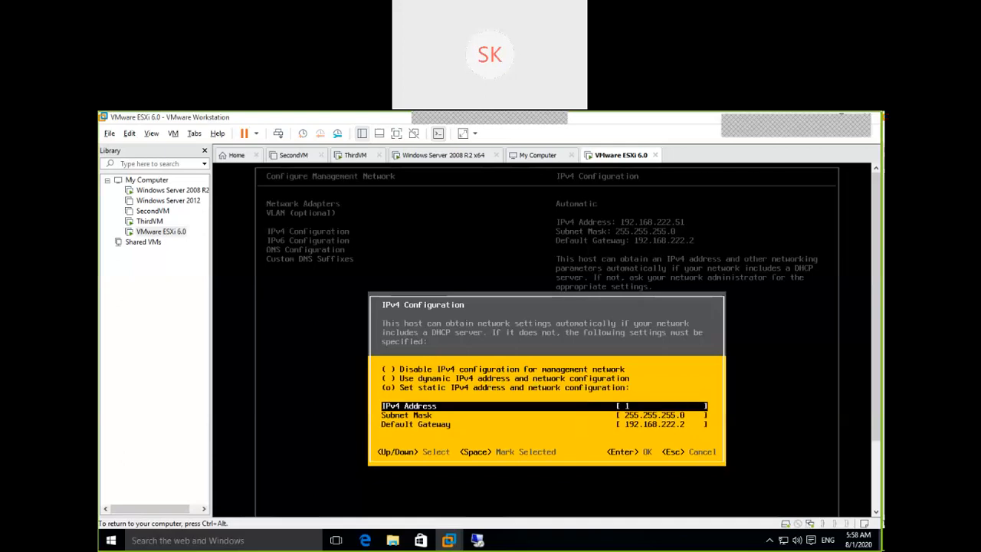
{"action": "type", "text": "92.168.222.20"}
{"action": "key", "text": "Down"}
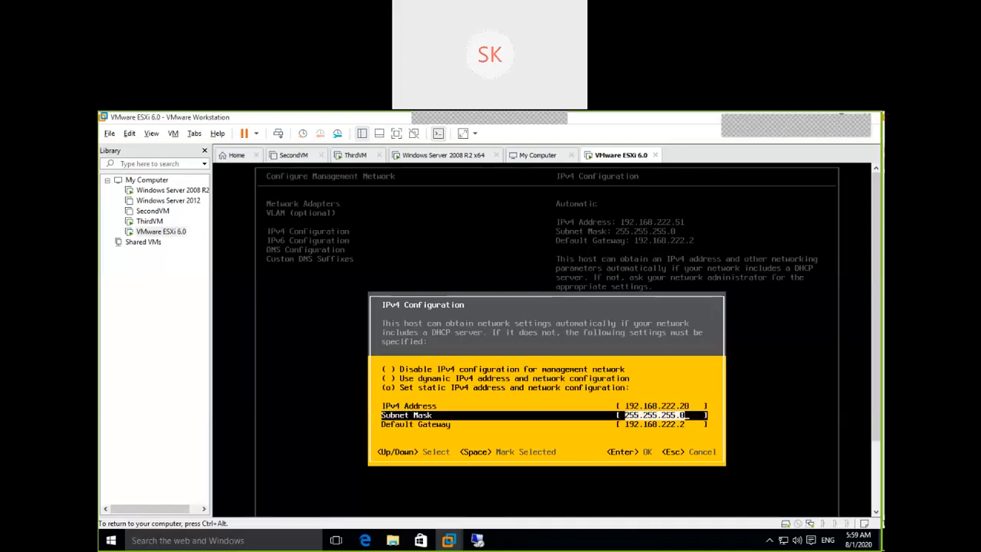
{"action": "key", "text": "Down"}
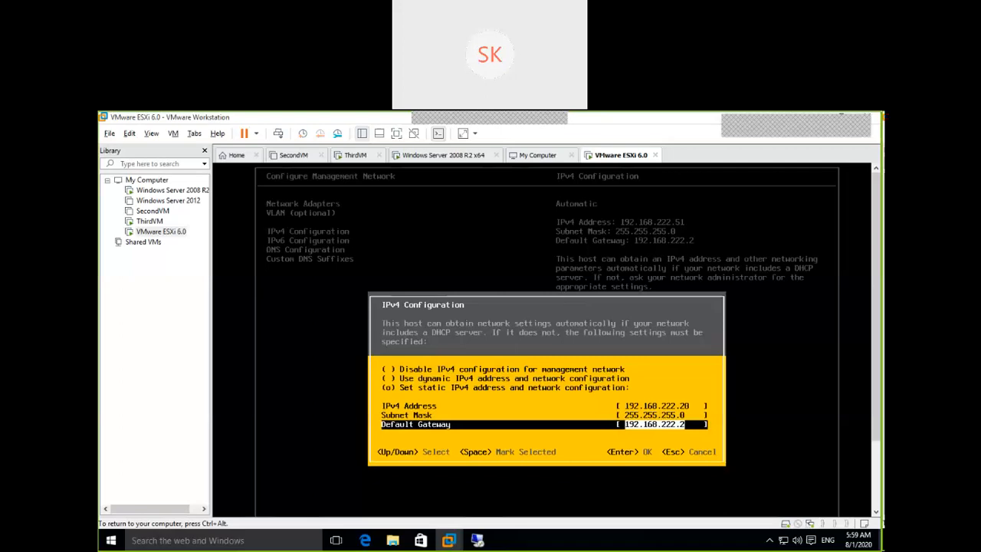
{"action": "key", "text": "Return"}
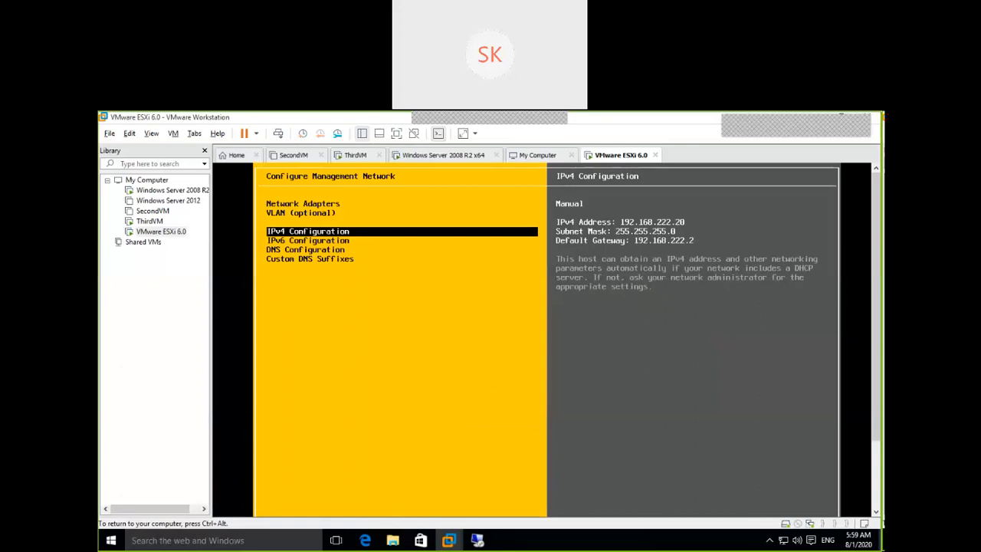
Step: Exit the management network configuration, applying the changes, and highlight the Restart Management Network option
{"action": "key", "text": "Escape"}
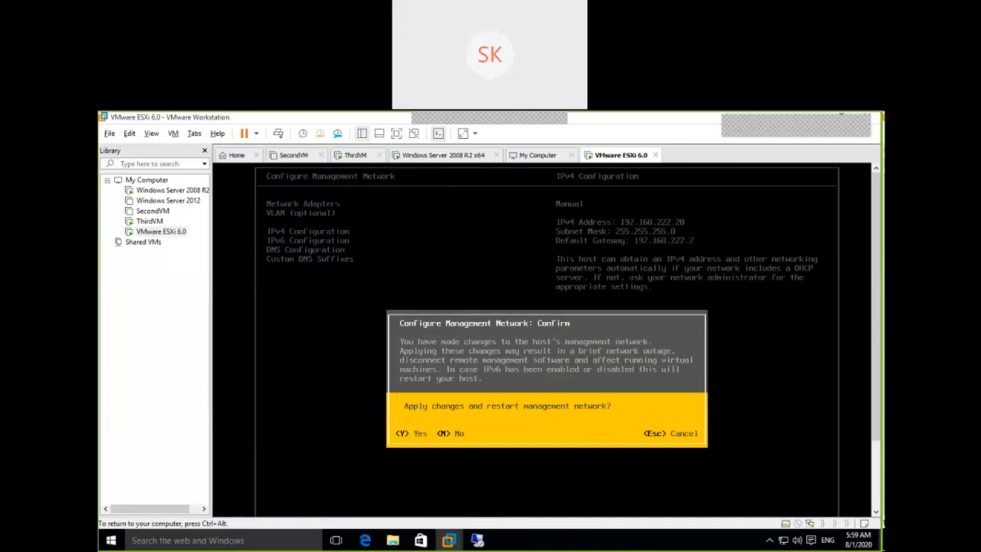
{"action": "key", "text": "Escape"}
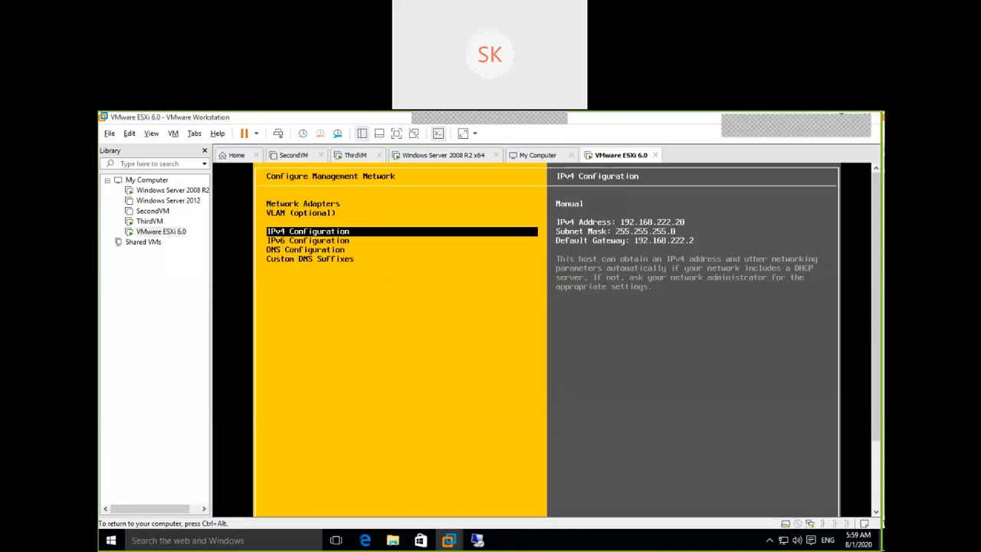
{"action": "key", "text": "Escape"}
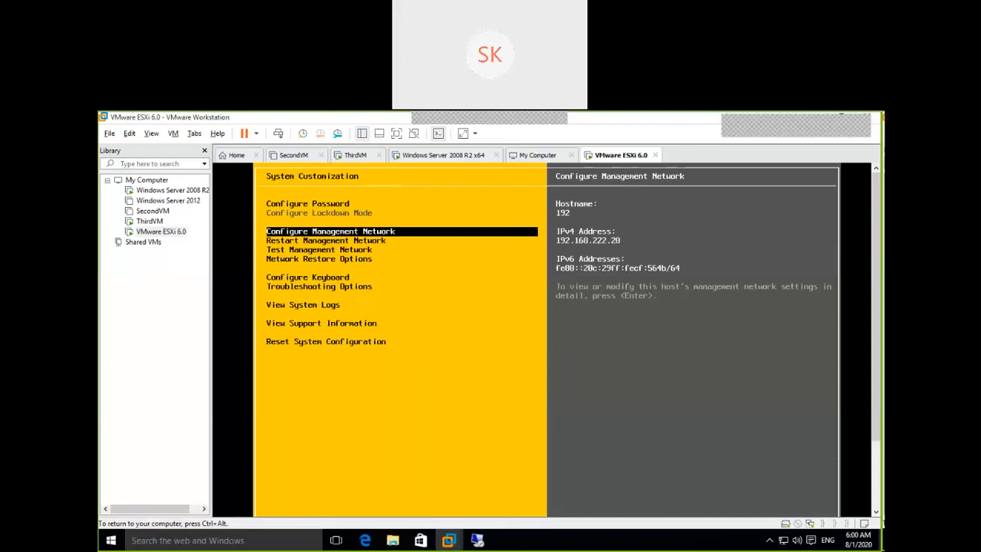
{"action": "key", "text": "Down"}
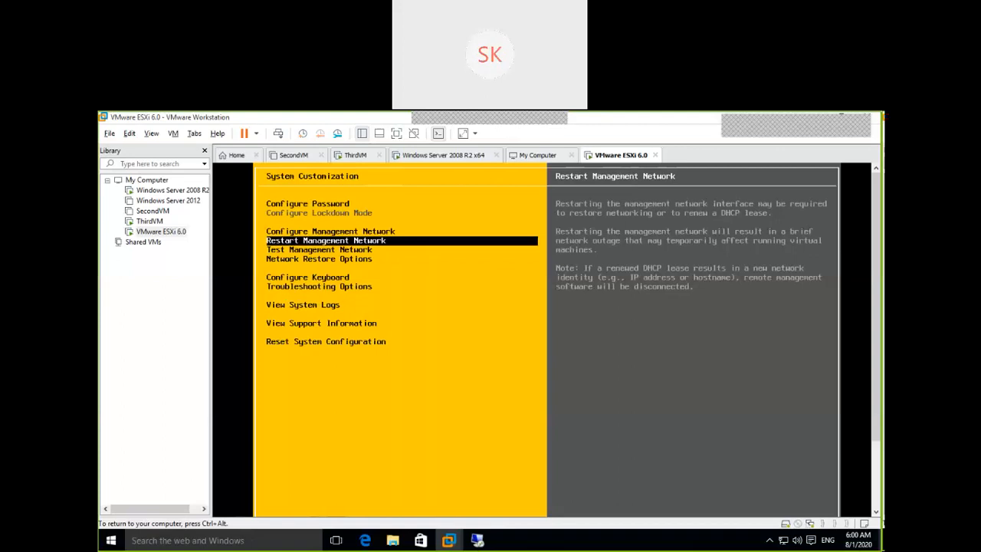
Step: Release input from the virtual machine and search Windows for cmd to open the Command Prompt
{"action": "key", "text": "ctrl+alt"}
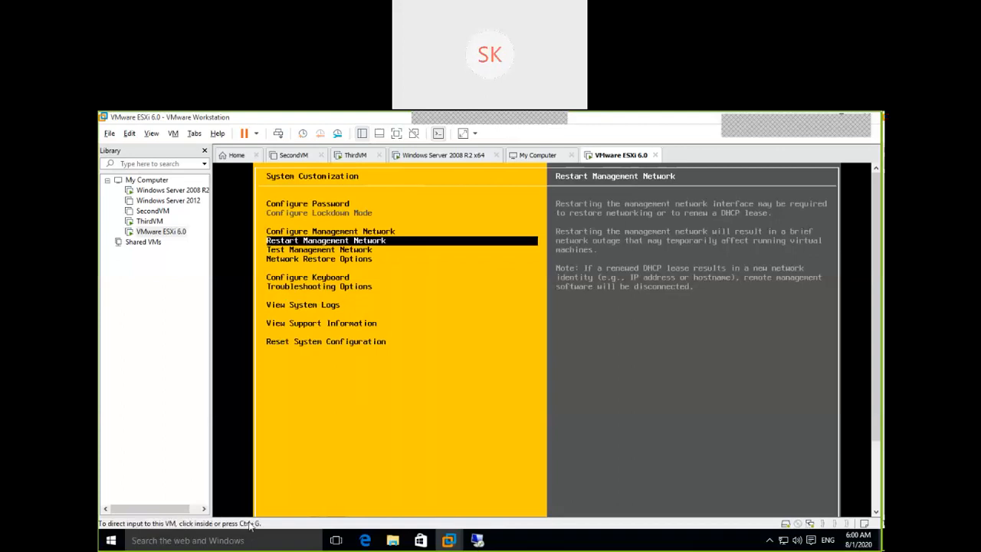
{"action": "left_click", "coordinate": [228, 541]}
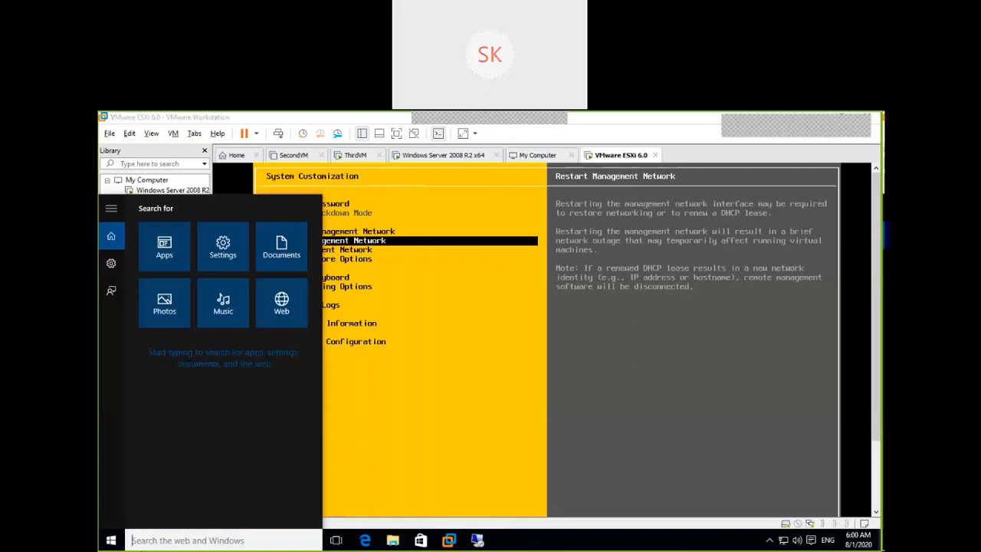
{"action": "type", "text": "cmd"}
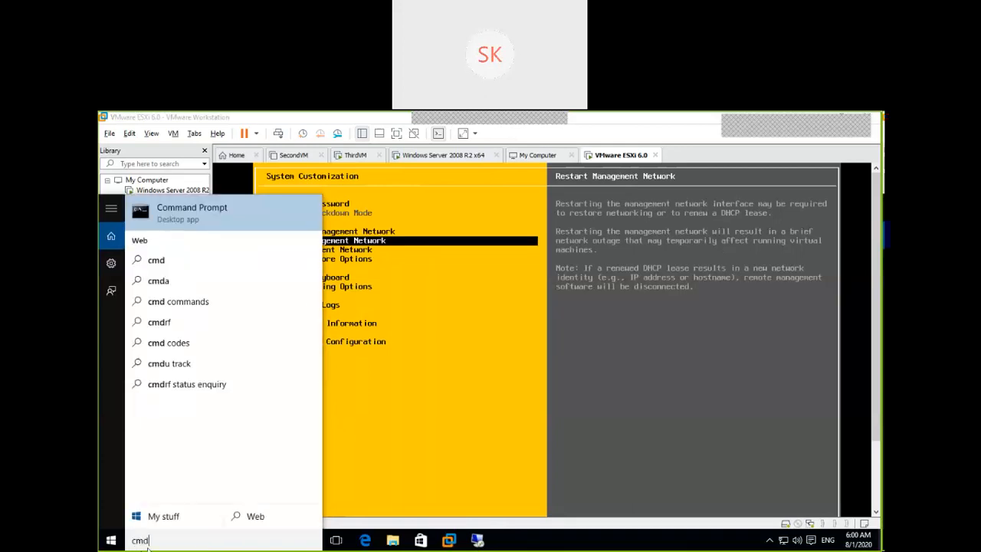
{"action": "key", "text": "Escape"}
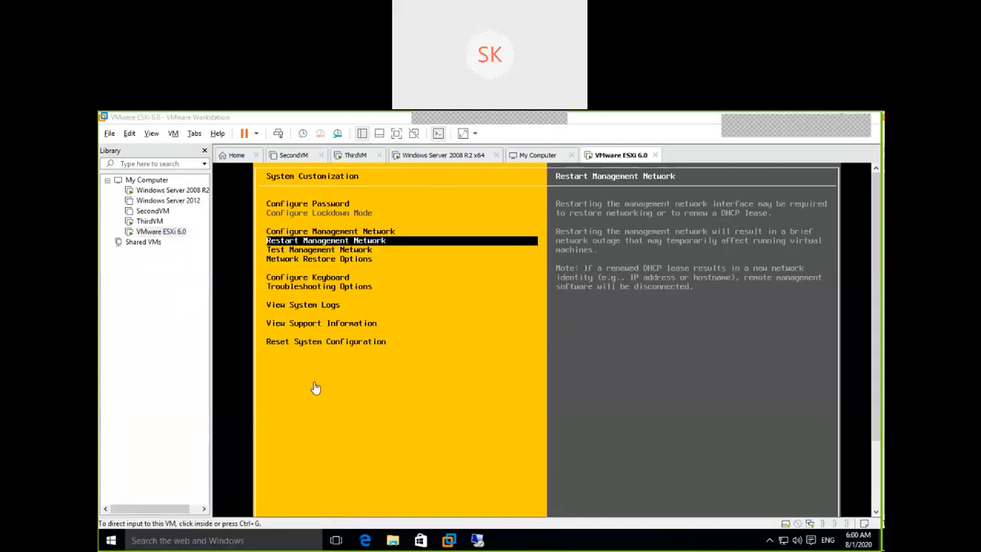